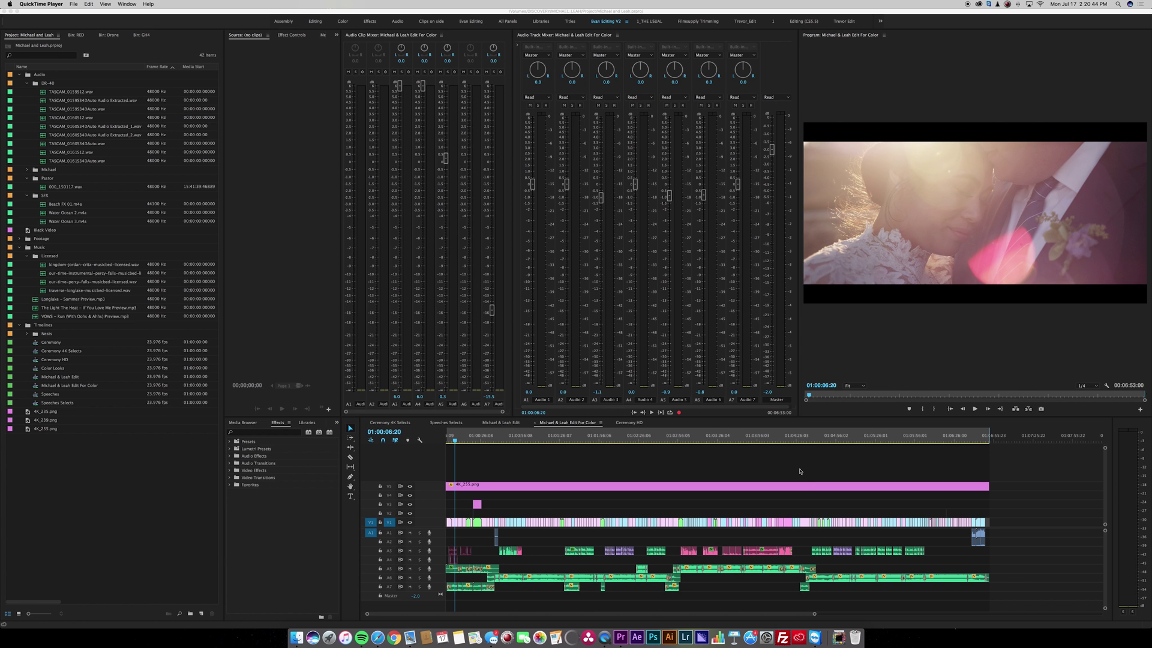
Switch from QuickTime Player to the Premiere Pro wedding project
{"action": "left_click", "coordinate": [800, 471]}
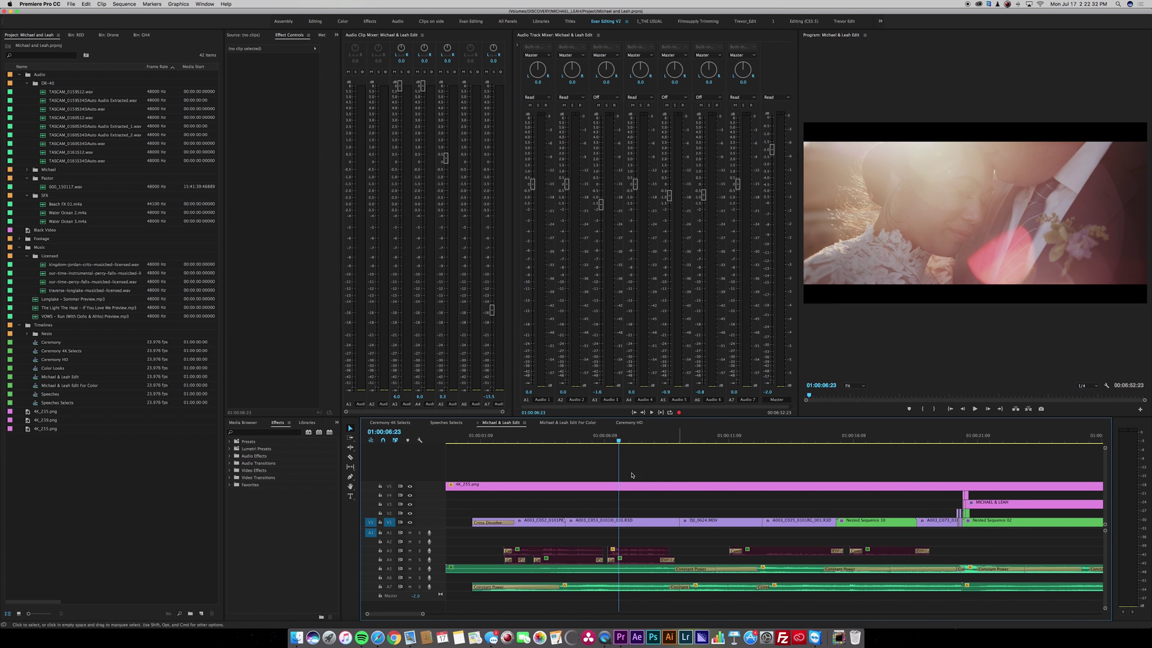
{"action": "left_click", "coordinate": [640, 519]}
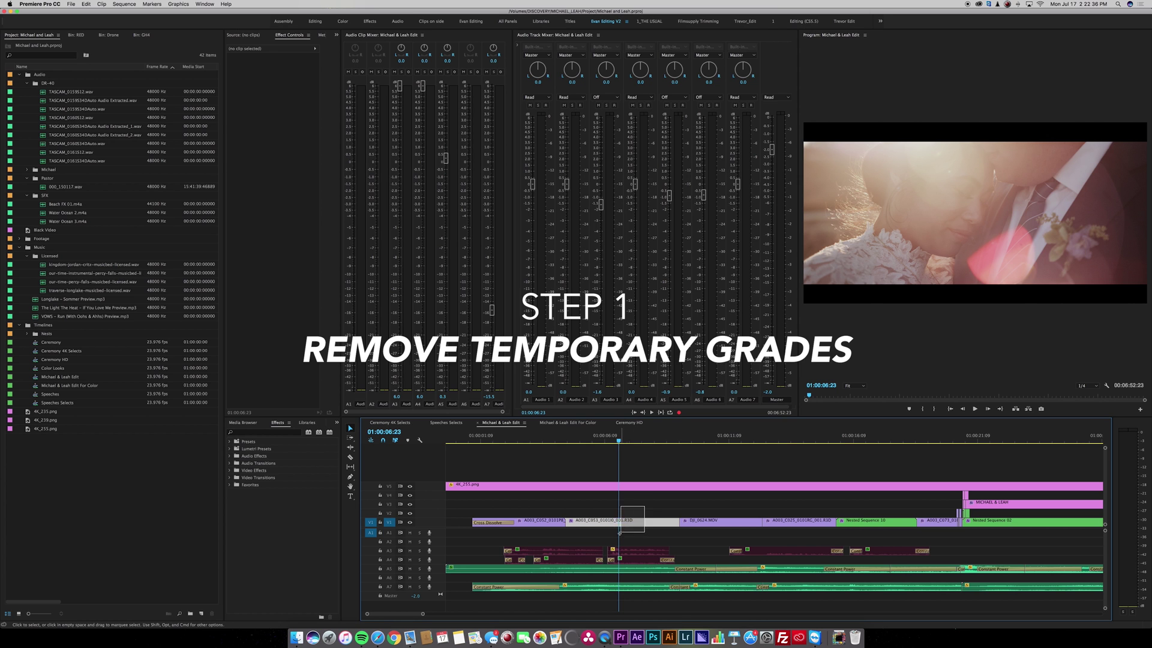
{"action": "scroll", "coordinate": [795, 447], "scroll_direction": "right", "scroll_amount": 3}
{"action": "left_click", "coordinate": [795, 443]}
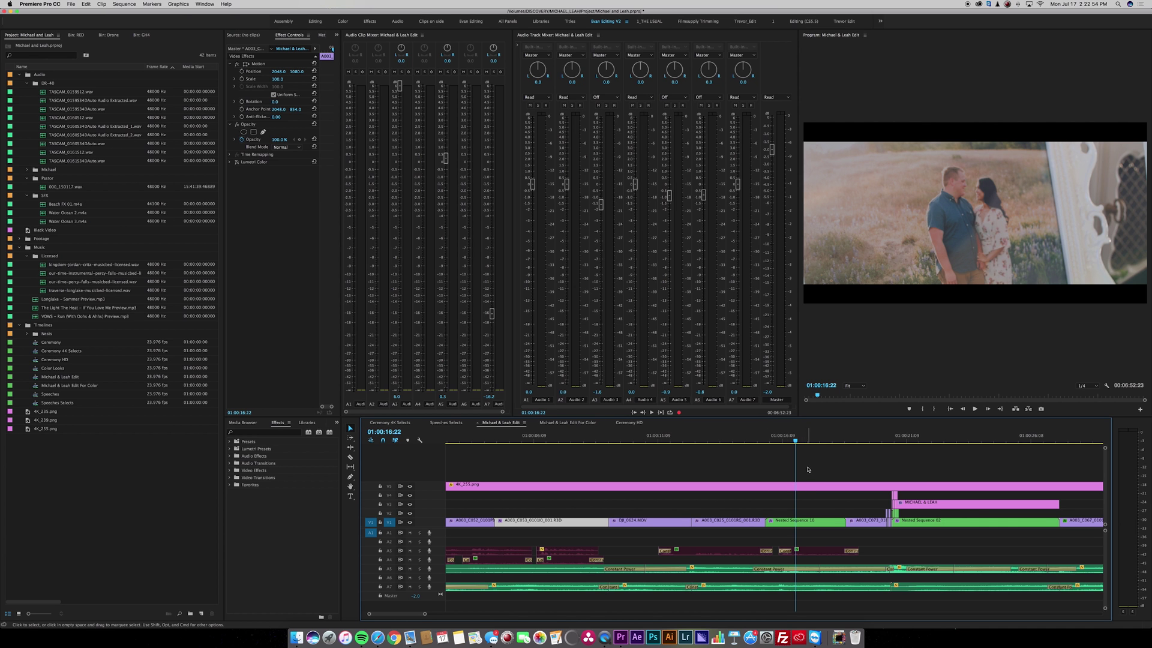
{"action": "scroll", "coordinate": [819, 465], "scroll_direction": "right", "scroll_amount": 3}
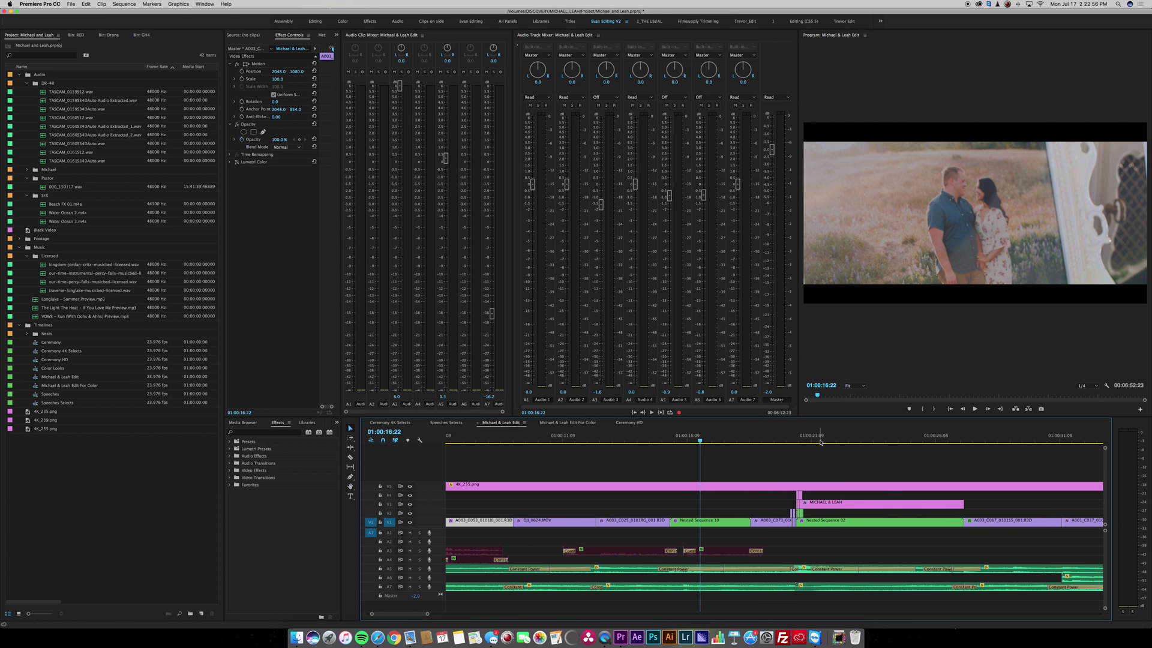
{"action": "left_click", "coordinate": [820, 438]}
{"action": "key", "text": "h"}
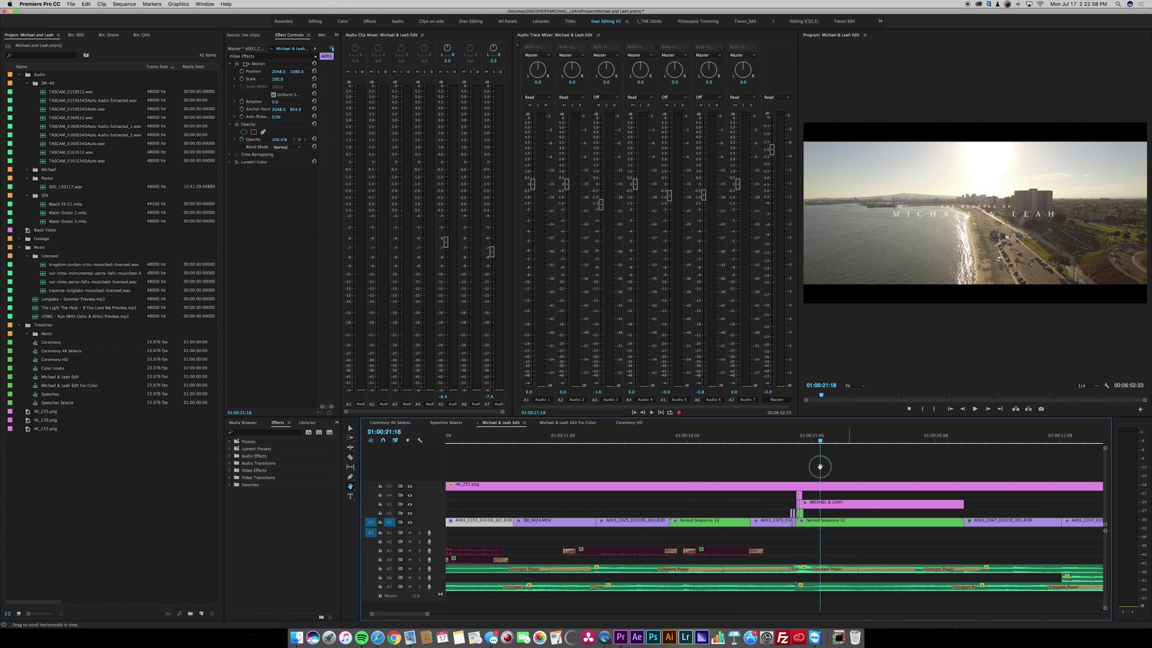
{"action": "scroll", "coordinate": [819, 467], "scroll_direction": "right", "scroll_amount": 3}
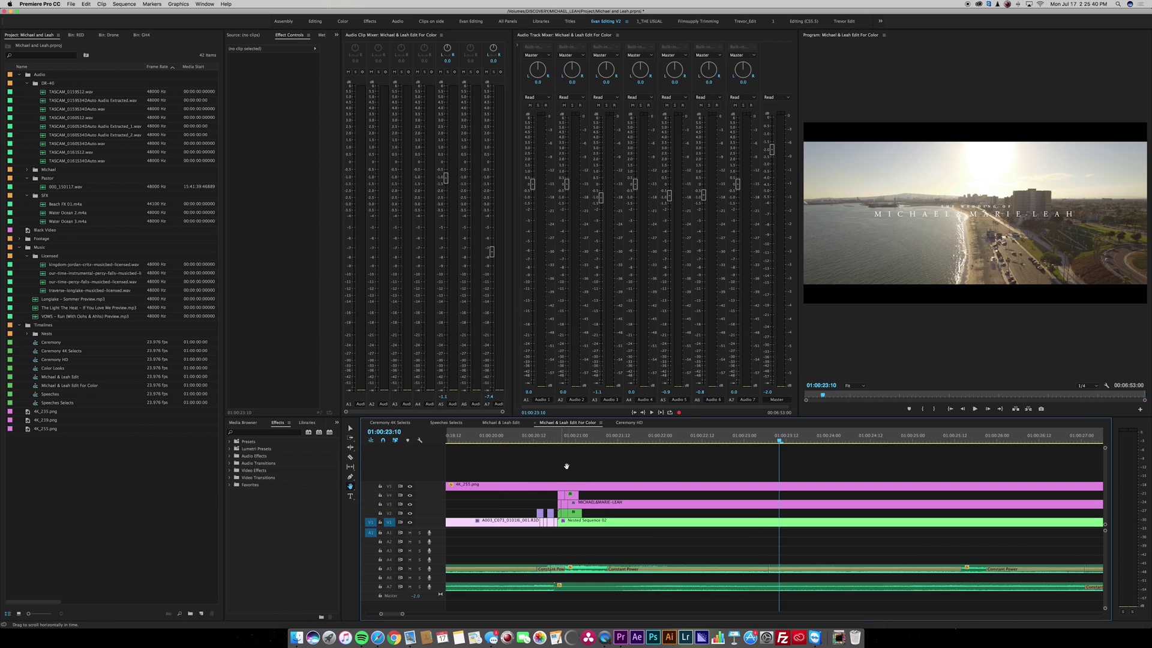
Disable the V3 opening title and the small V4 clip above the aerial shot
{"action": "key", "text": "equal"}
{"action": "key", "text": "equal"}
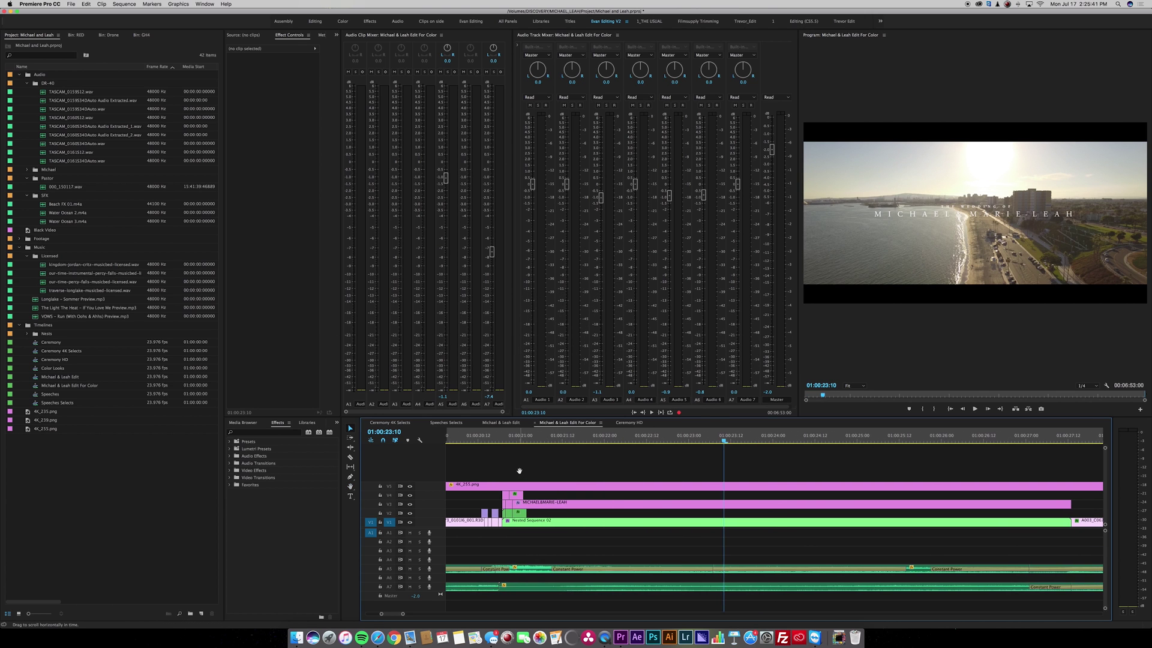
{"action": "left_click", "coordinate": [660, 497]}
{"action": "left_click_drag", "start_coordinate": [660, 496], "coordinate": [630, 509]}
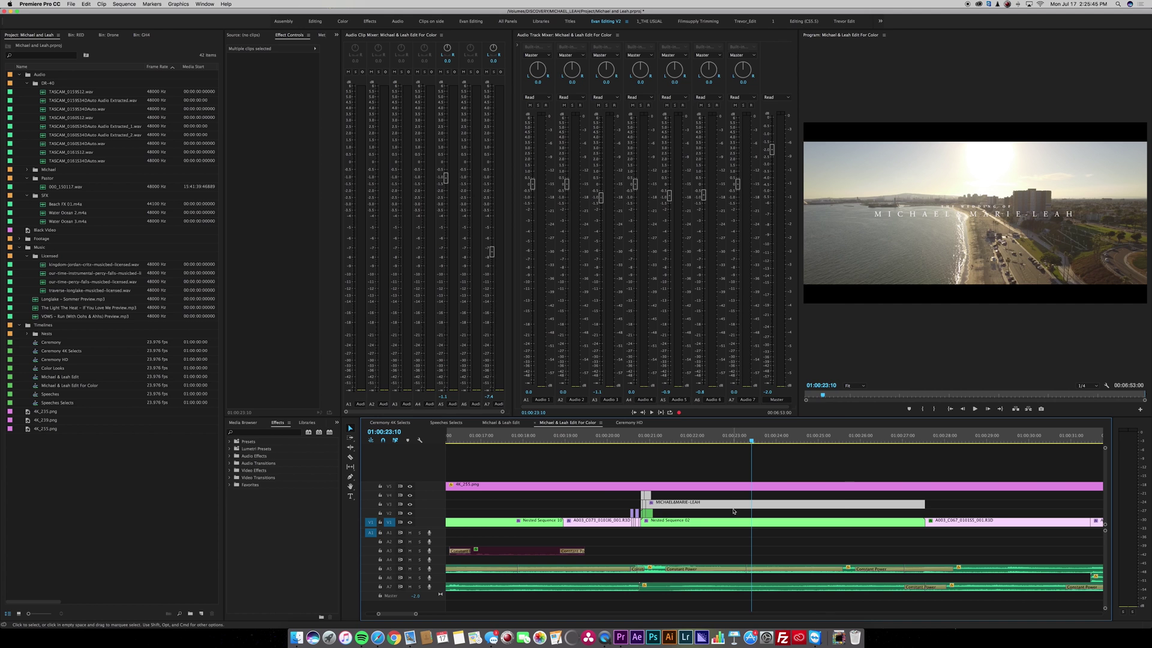
{"action": "right_click", "coordinate": [734, 505]}
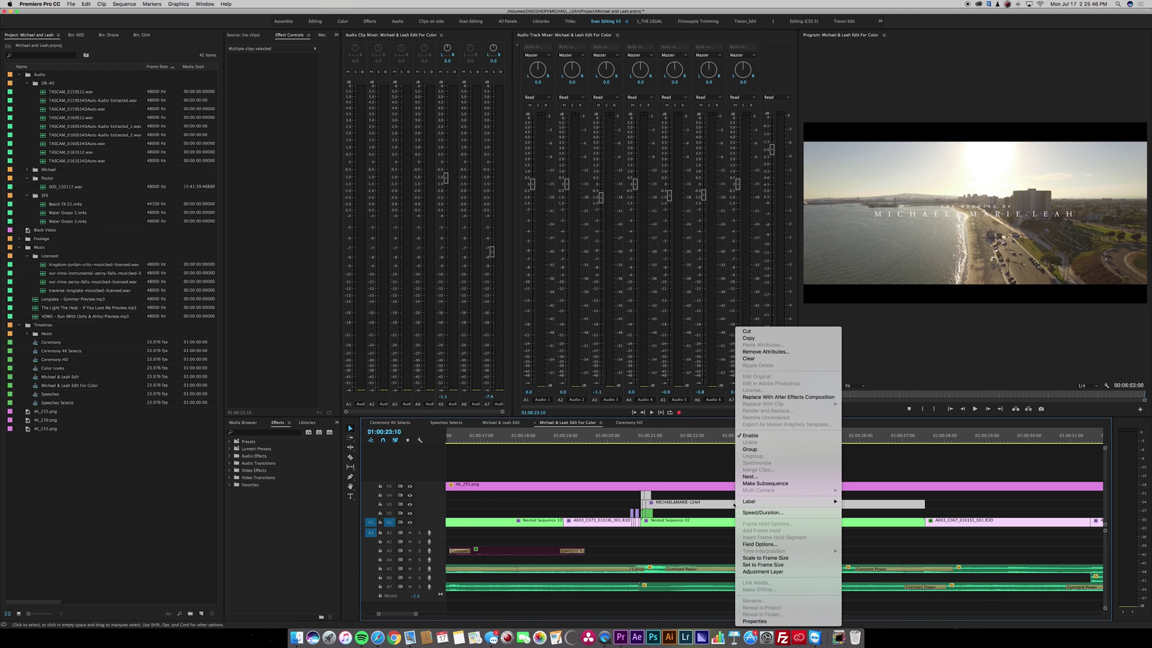
{"action": "left_click", "coordinate": [755, 438]}
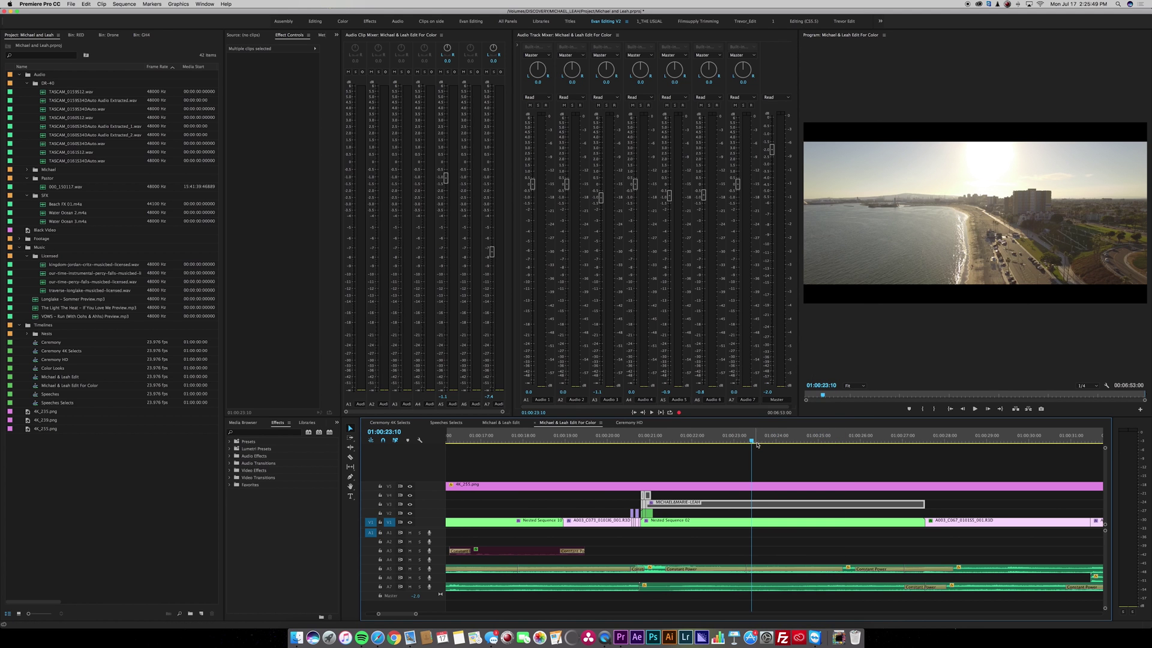
{"action": "left_click", "coordinate": [773, 462]}
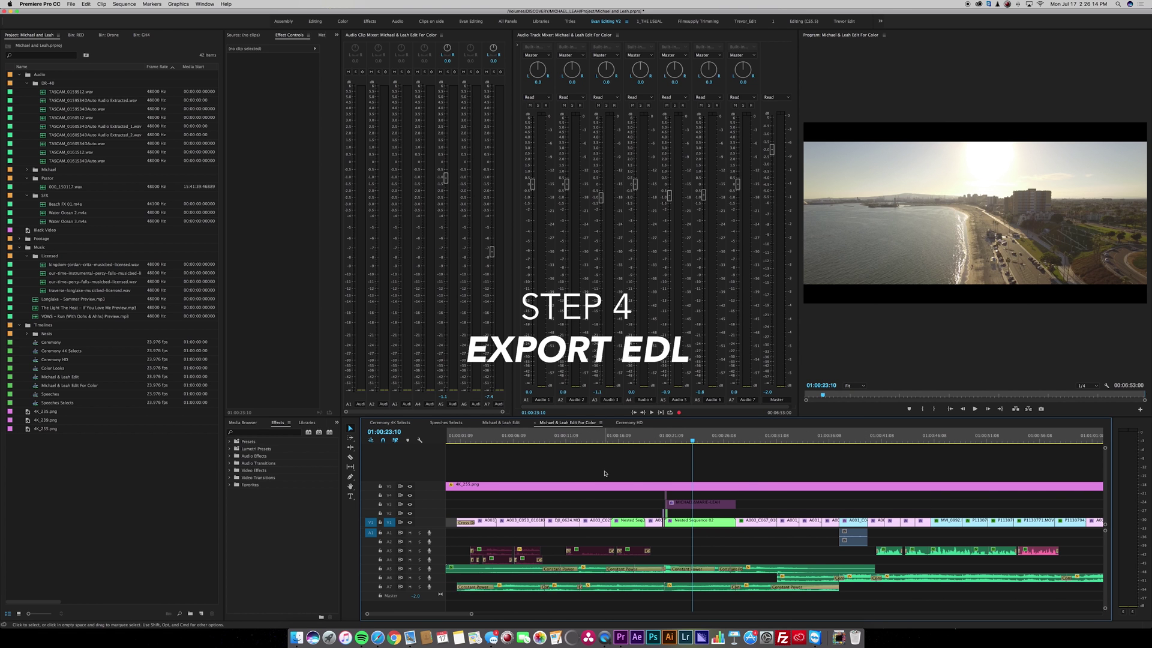
Export the For Color sequence's Video 1 track as a CMX 3600 EDL into MICHAEL_LEAH
{"action": "key", "text": "minus"}
{"action": "key", "text": "minus"}
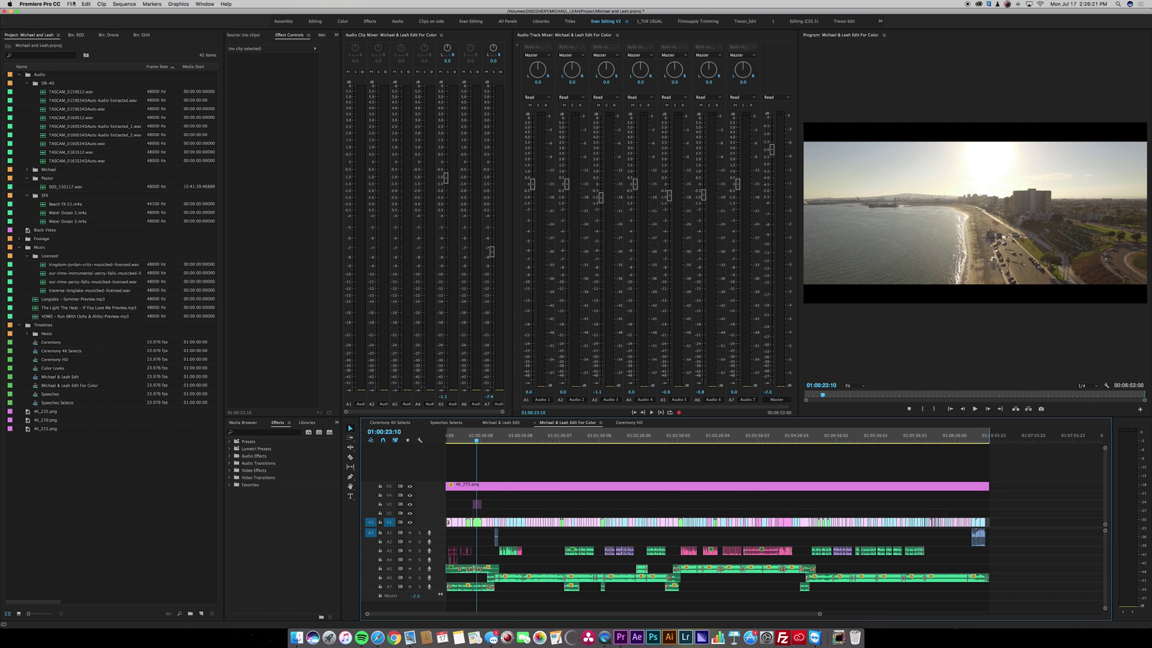
{"action": "left_click", "coordinate": [70, 3]}
{"action": "mouse_move", "coordinate": [139, 183]}
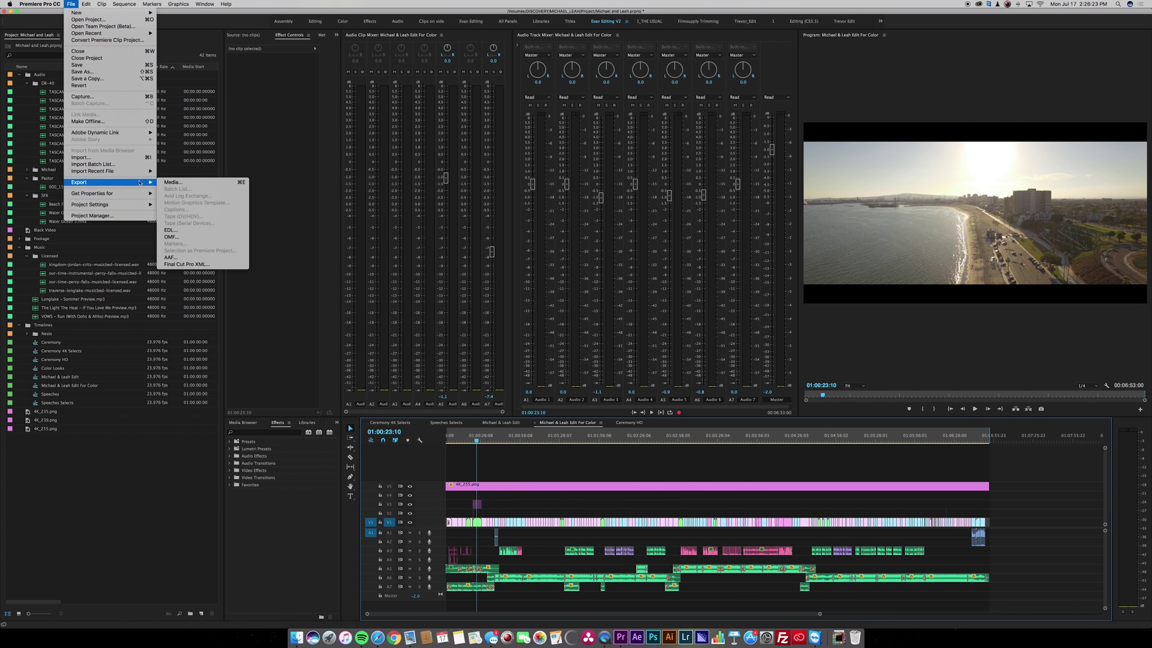
{"action": "left_click", "coordinate": [172, 229]}
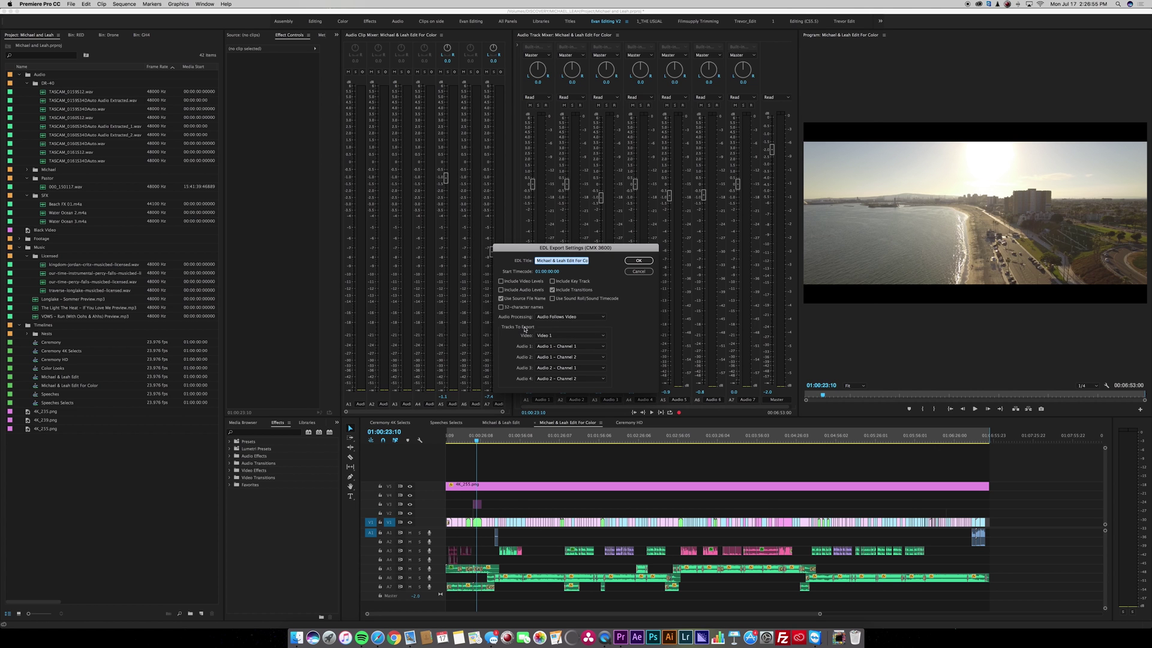
{"action": "left_click", "coordinate": [563, 336]}
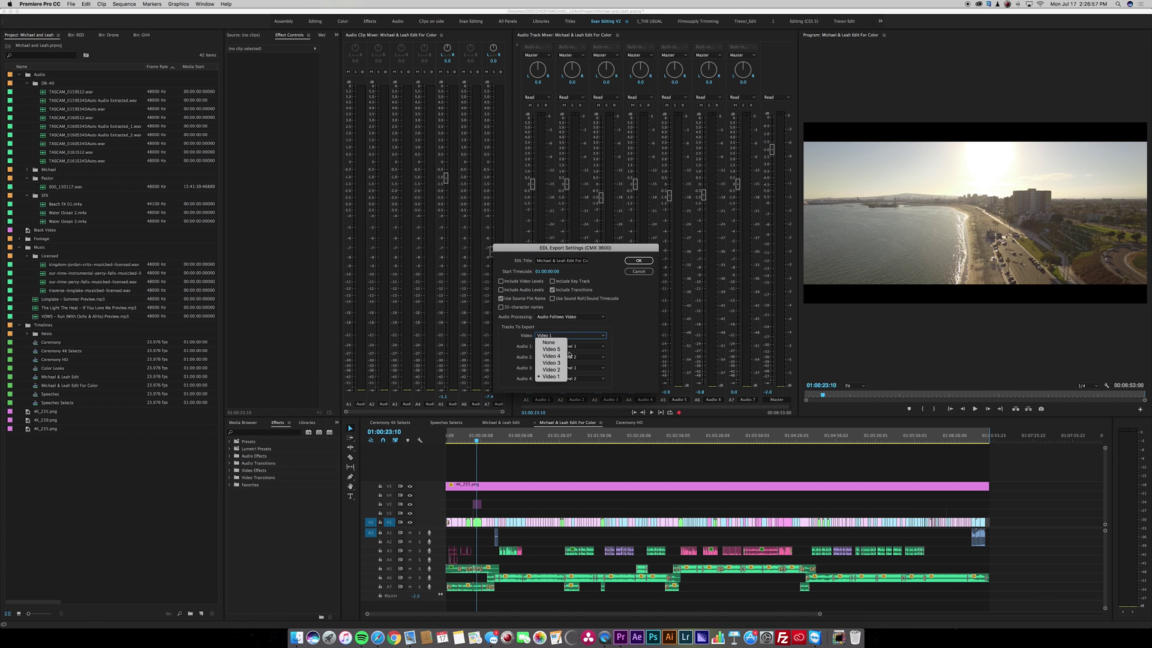
{"action": "left_click", "coordinate": [558, 378]}
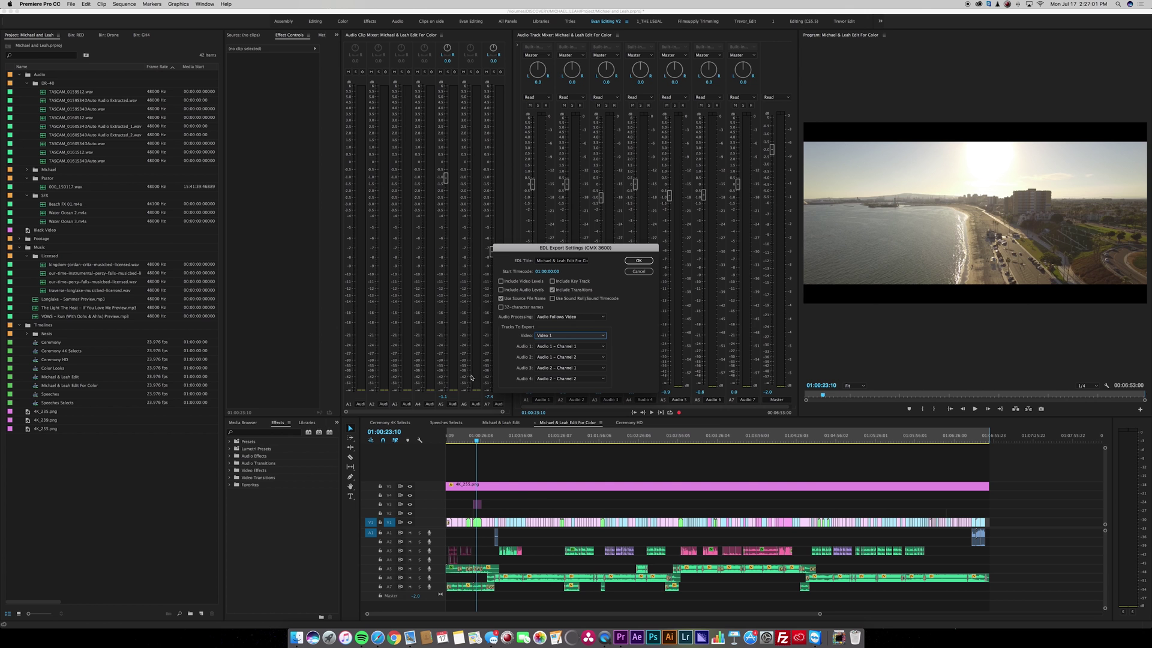
{"action": "left_click", "coordinate": [638, 260]}
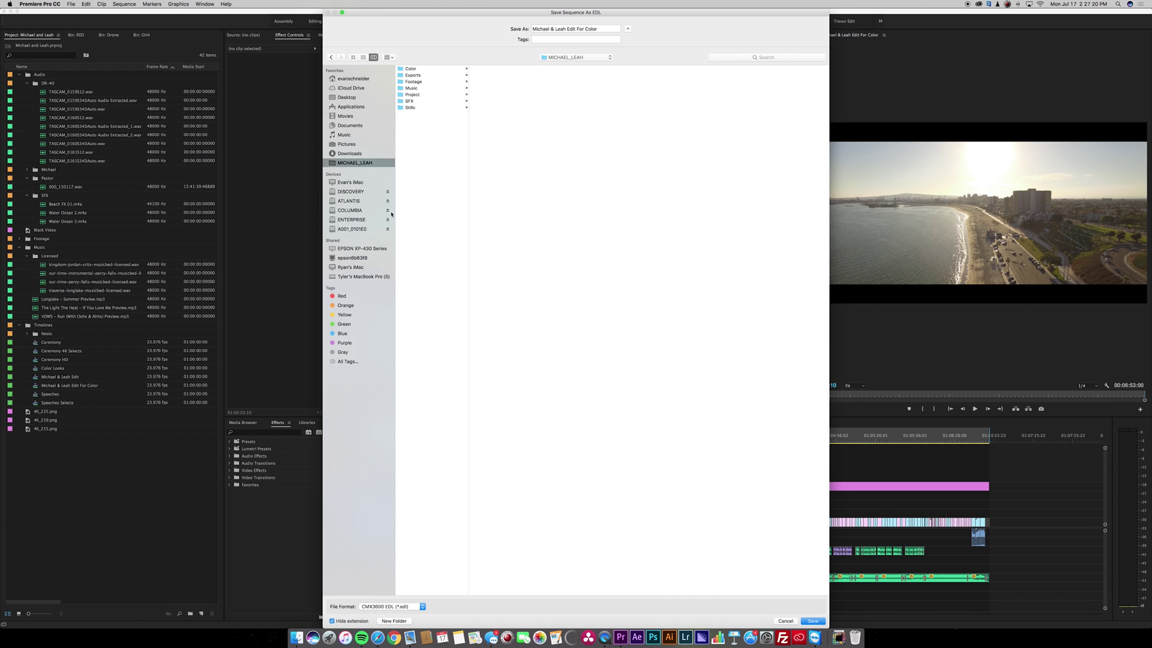
{"action": "key", "text": "Return"}
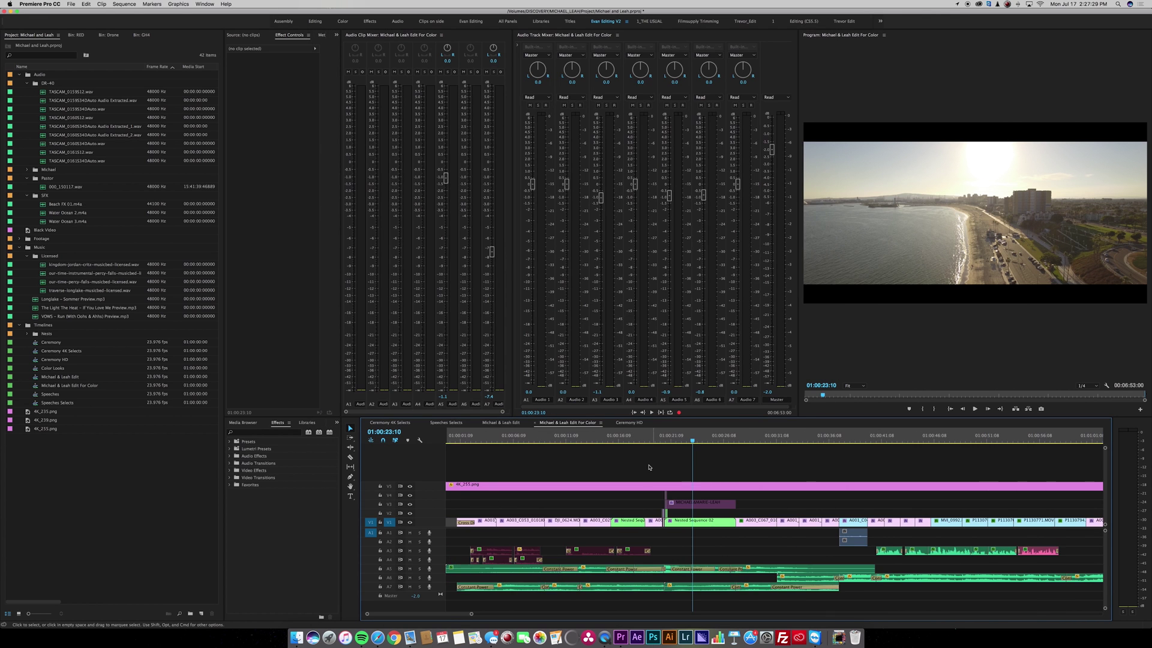
{"action": "key", "text": "h"}
{"action": "key", "text": "v"}
{"action": "left_click", "coordinate": [478, 441]}
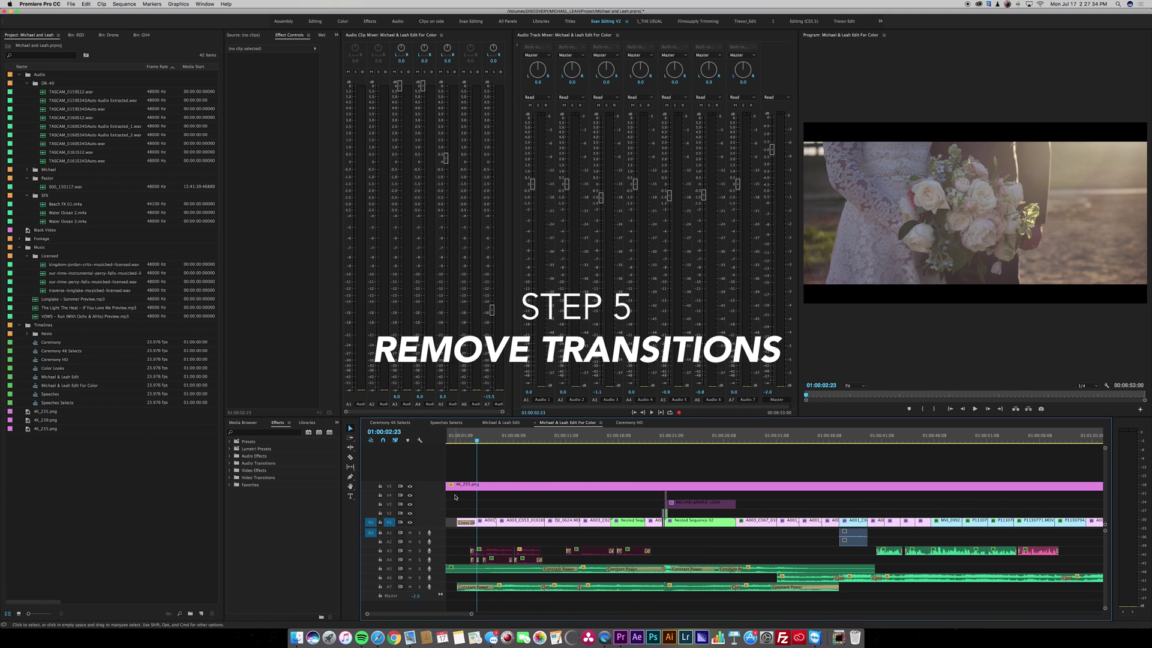
{"action": "key", "text": "="}
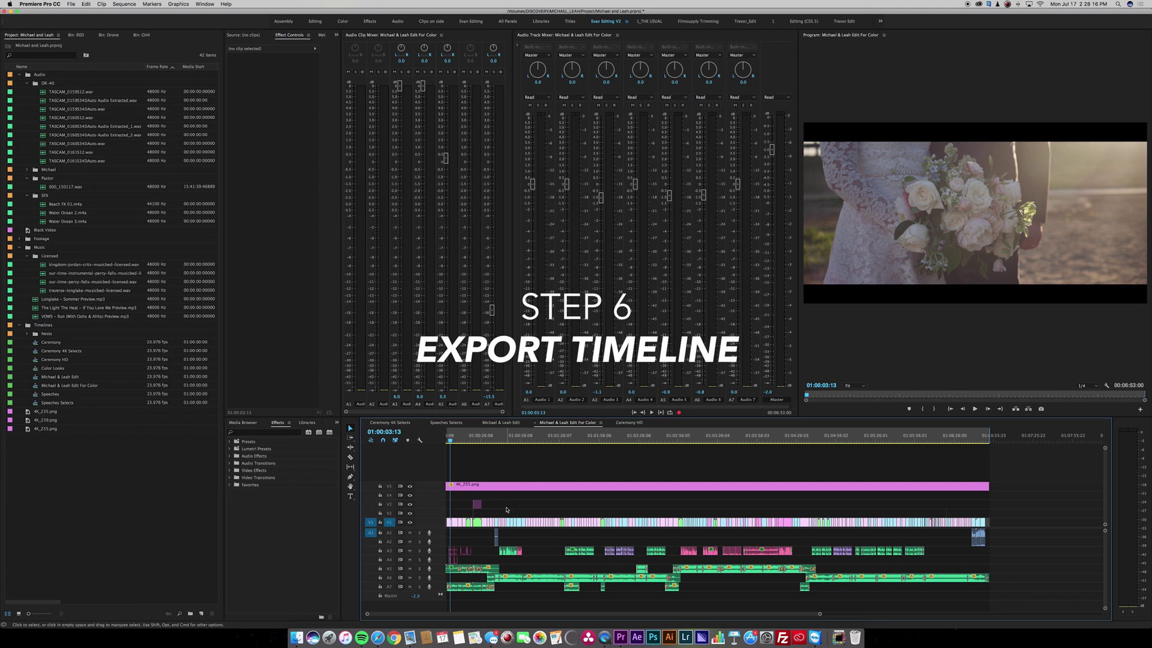
Set the media export to QuickTime, Apple ProRes 422 (HQ), matched to the 4096x2160 source
{"action": "left_click", "coordinate": [71, 5]}
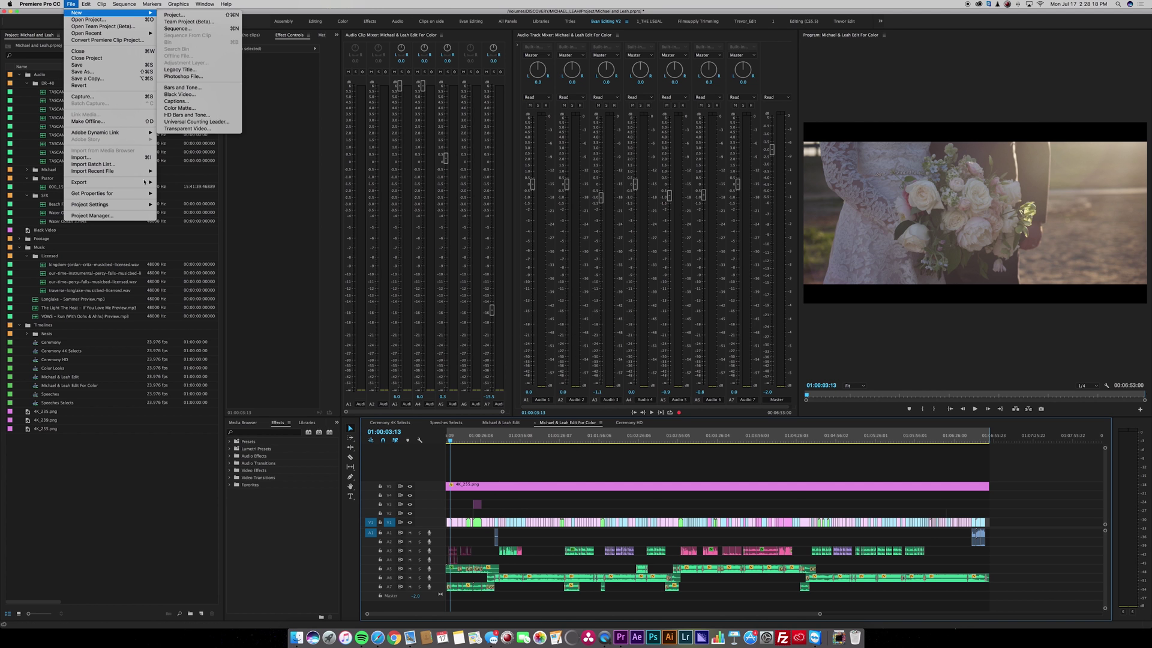
{"action": "mouse_move", "coordinate": [133, 183]}
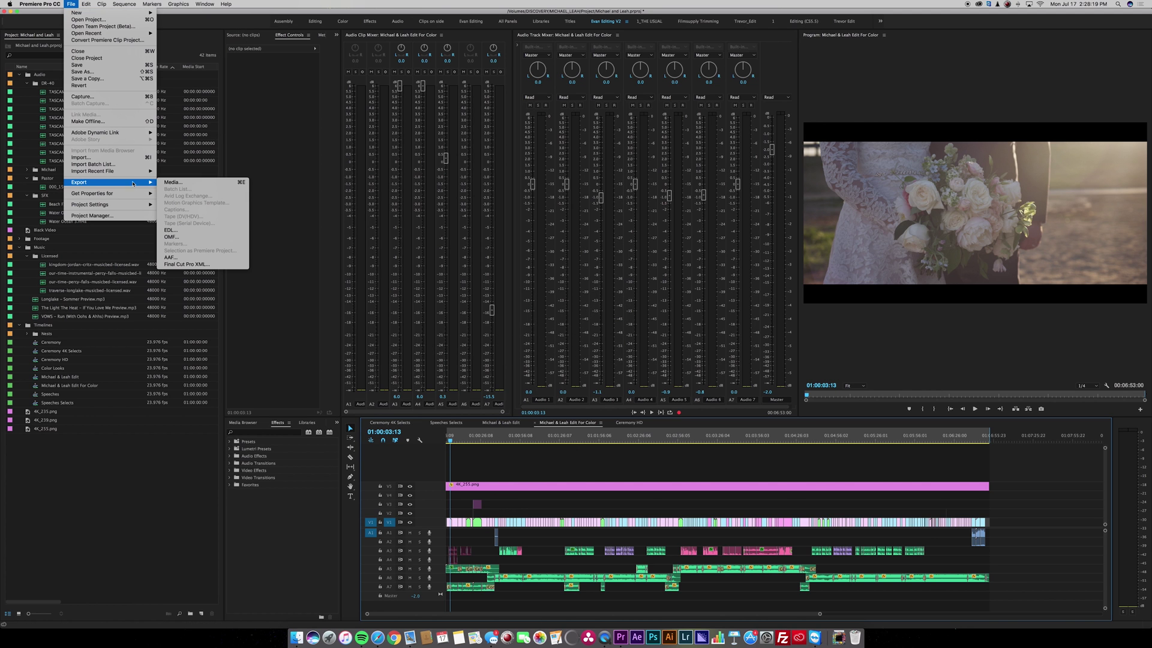
{"action": "left_click", "coordinate": [196, 183]}
{"action": "left_click", "coordinate": [816, 82]}
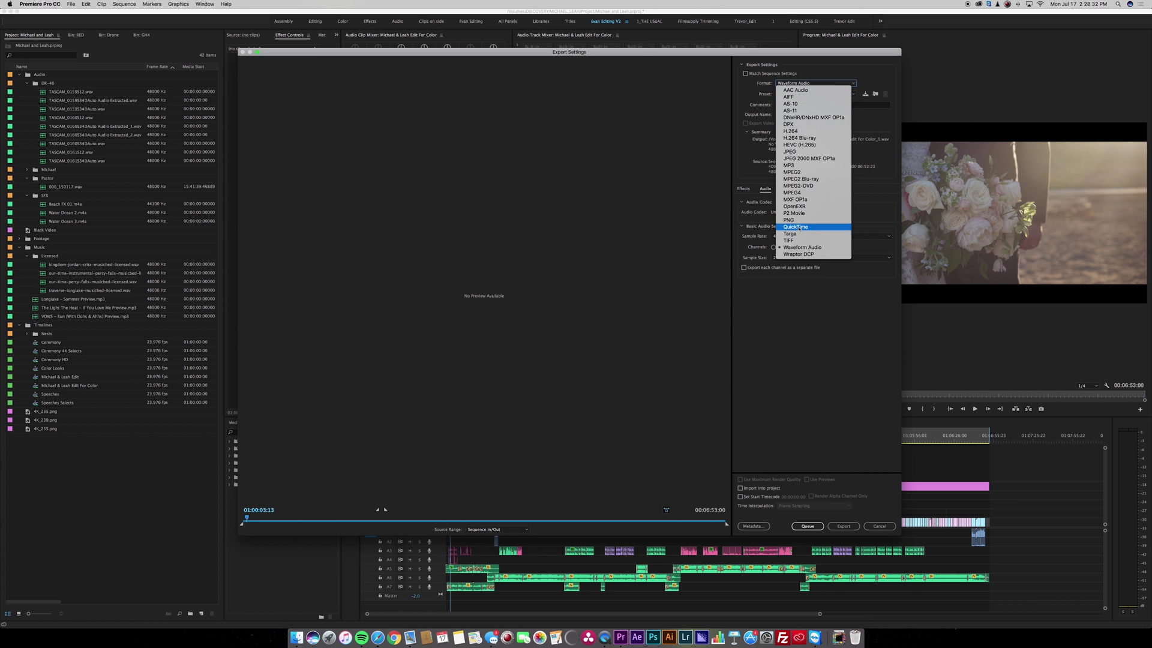
{"action": "left_click", "coordinate": [798, 228]}
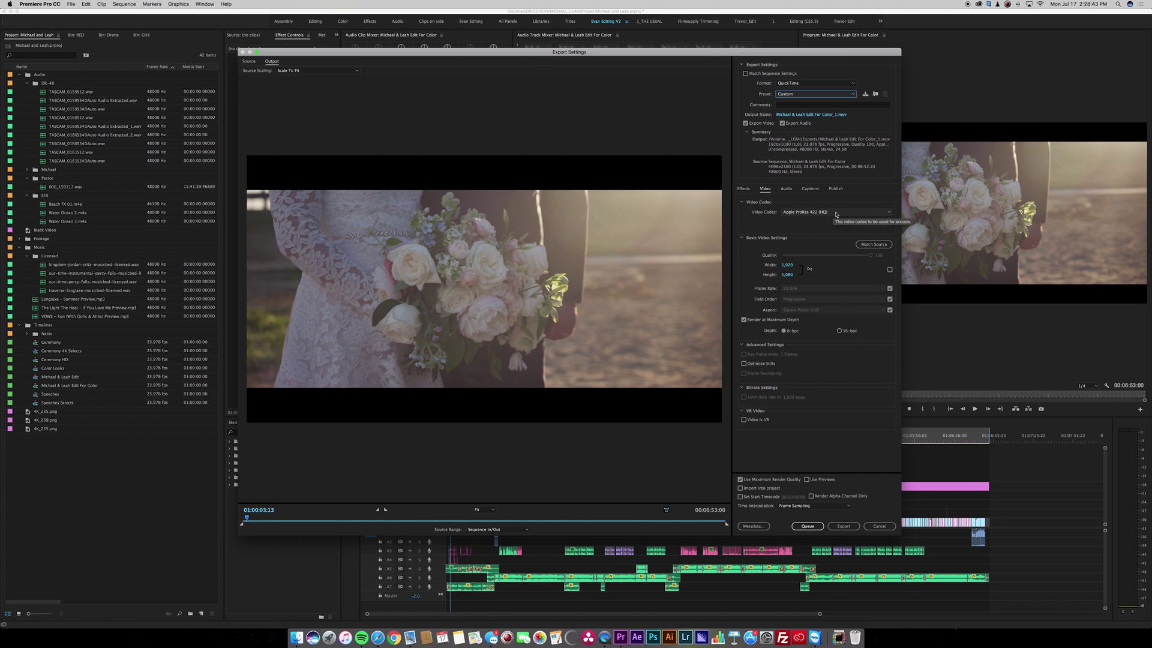
{"action": "left_click", "coordinate": [836, 212]}
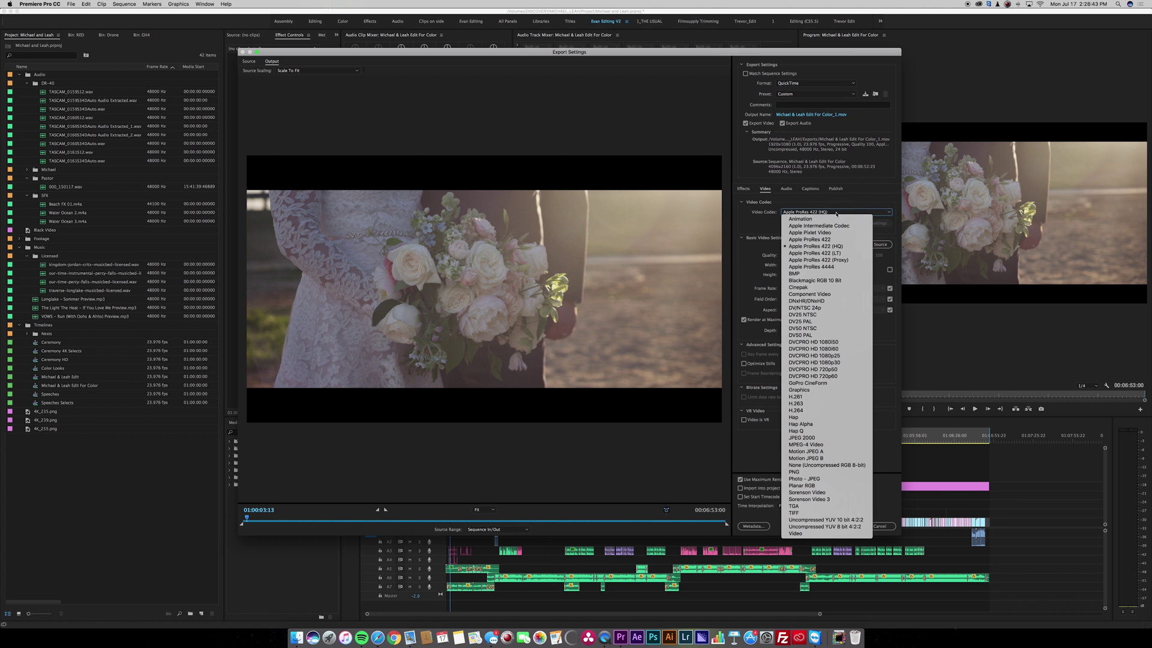
{"action": "left_click", "coordinate": [840, 247]}
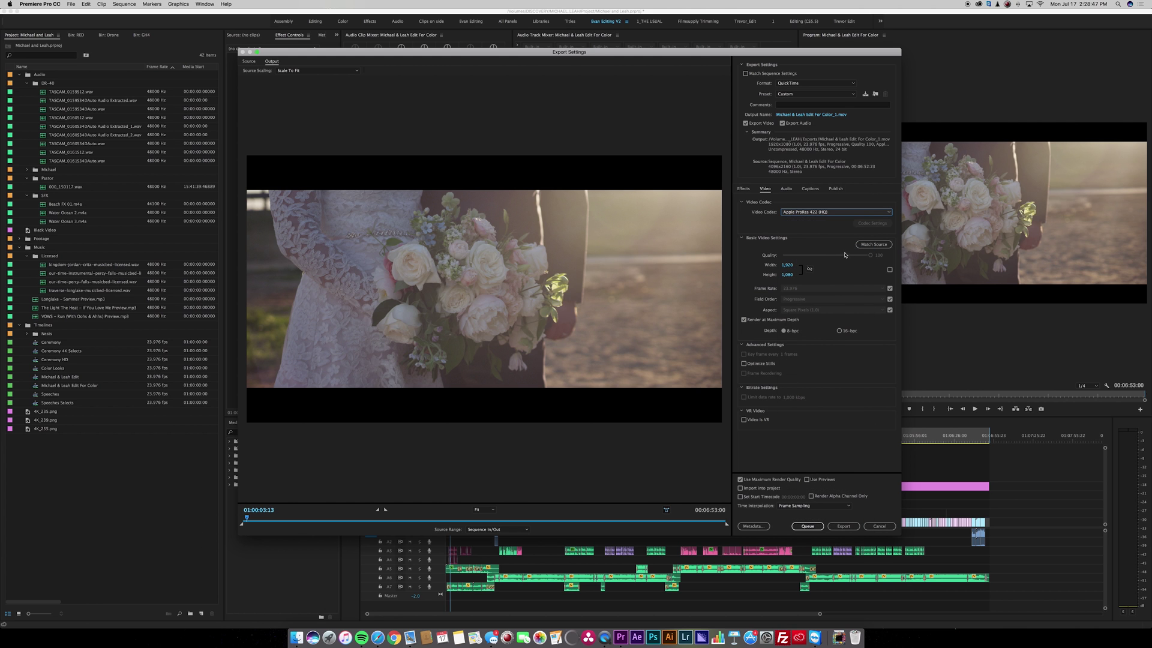
{"action": "left_click", "coordinate": [867, 245]}
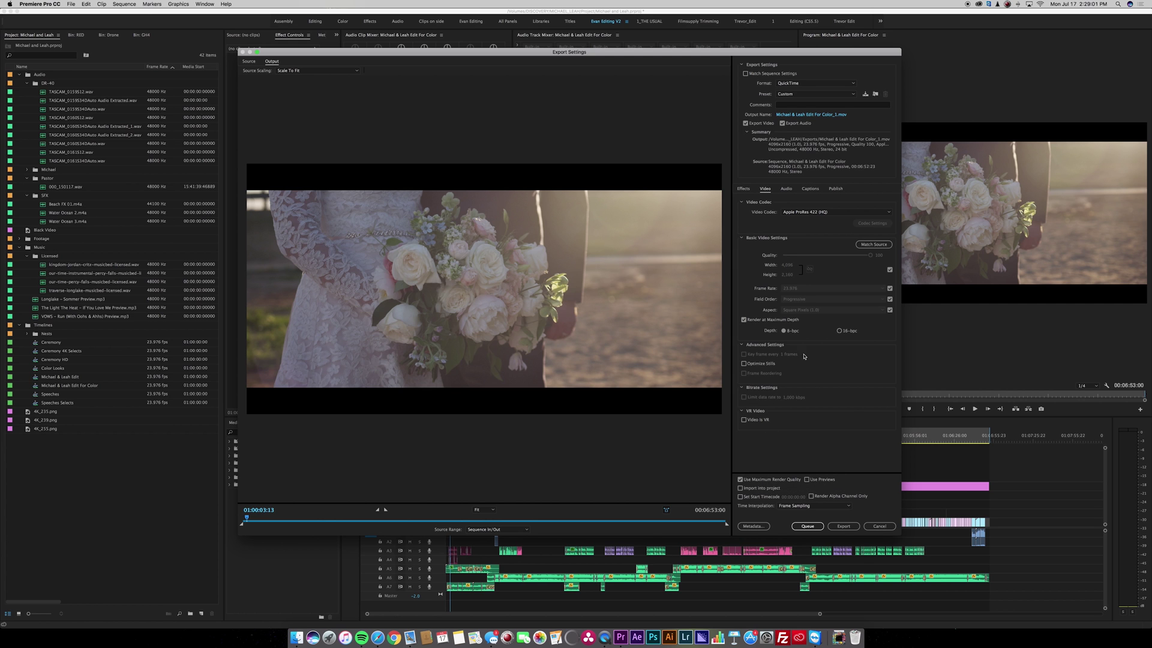
Keep audio uncompressed, 24 bit, 48000 Hz, and export the ProRes movie to Exports
{"action": "left_click", "coordinate": [786, 189]}
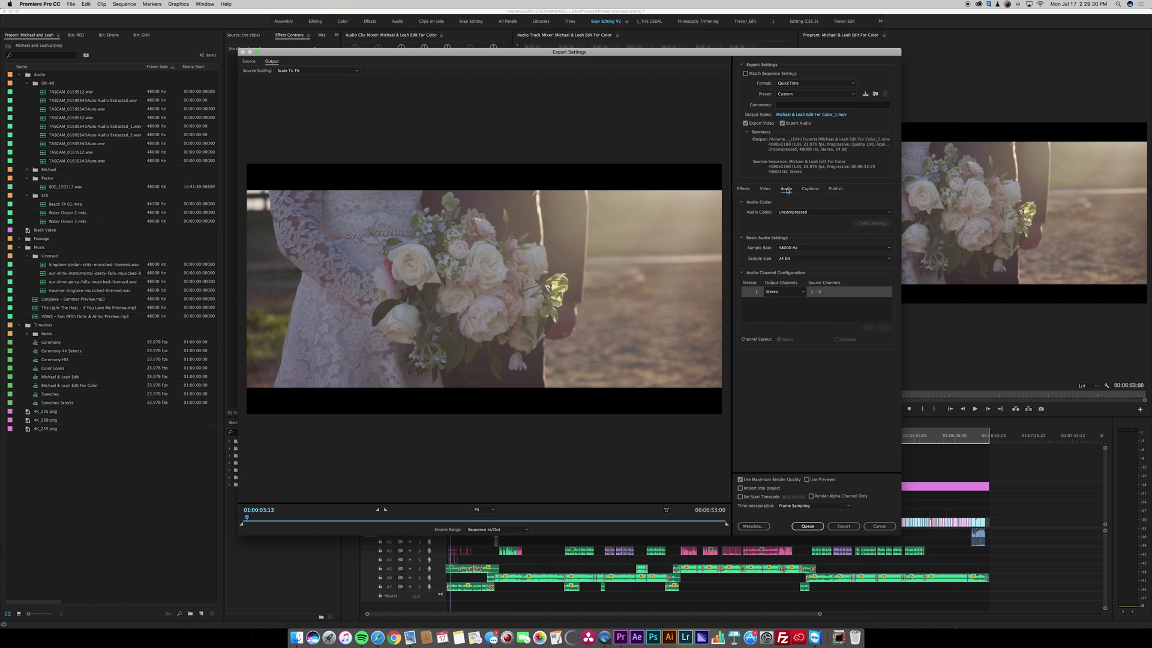
{"action": "left_click", "coordinate": [813, 212]}
{"action": "left_click", "coordinate": [818, 221]}
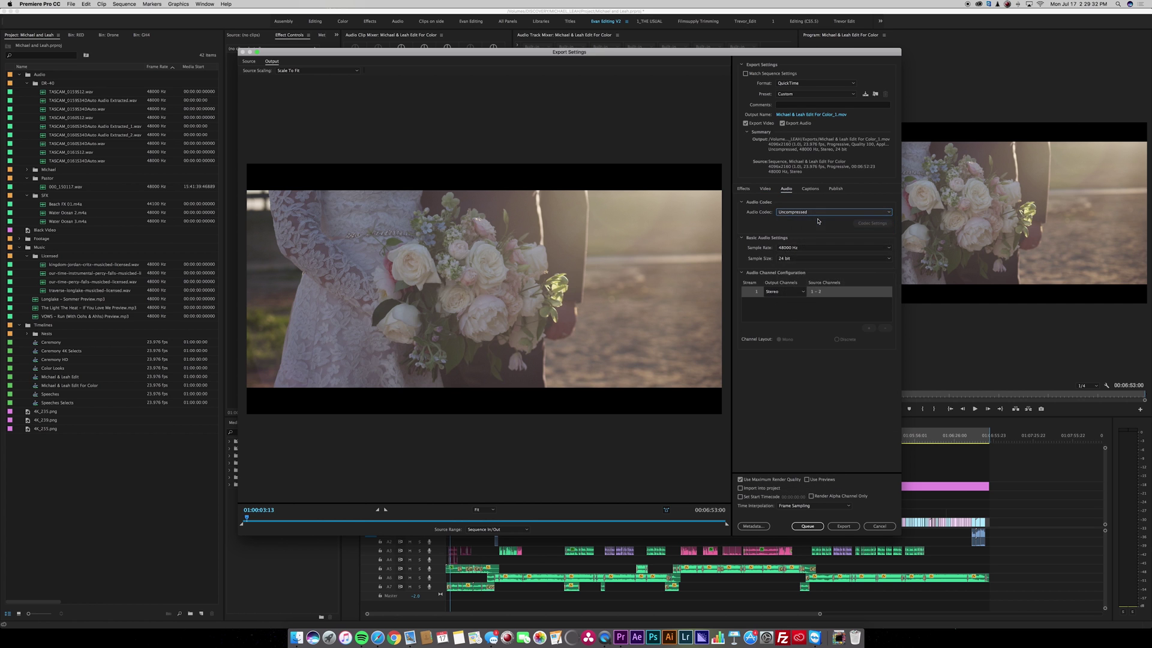
{"action": "left_click", "coordinate": [800, 258]}
{"action": "left_click", "coordinate": [797, 278]}
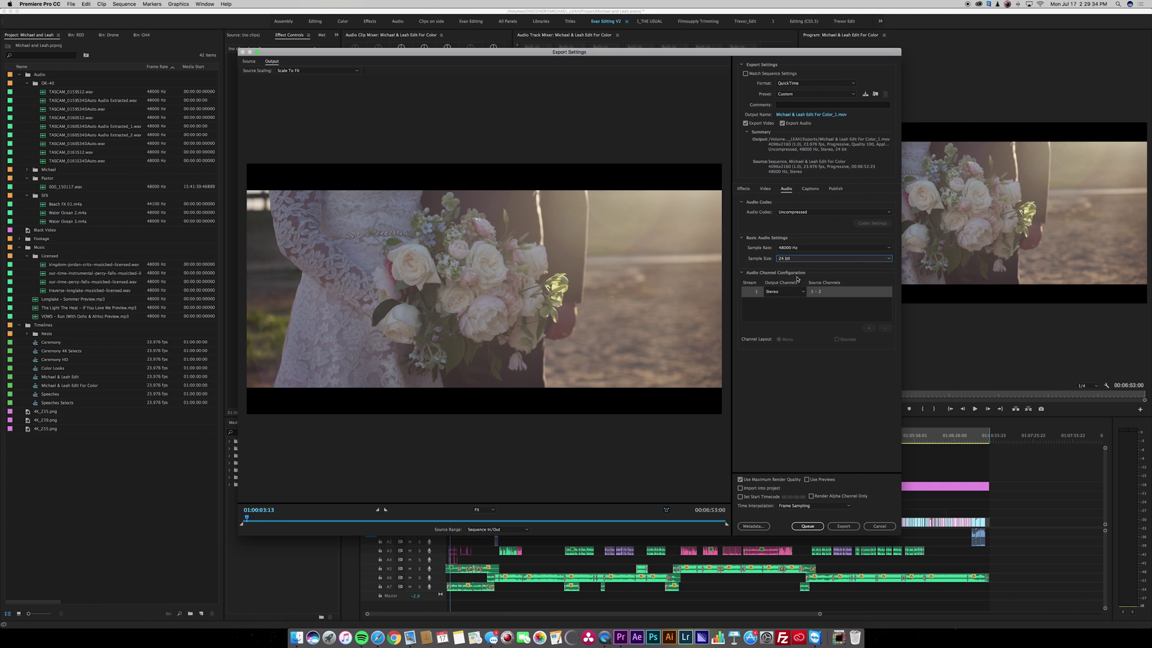
{"action": "left_click", "coordinate": [797, 248]}
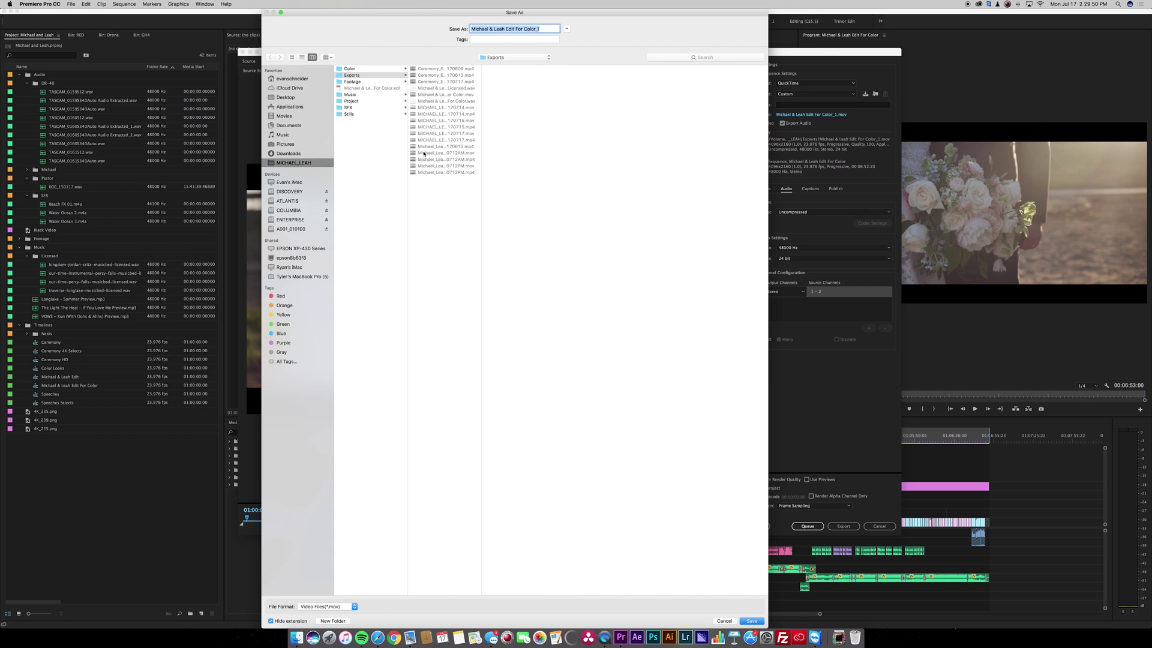
{"action": "left_click", "coordinate": [755, 621]}
{"action": "left_click", "coordinate": [842, 526]}
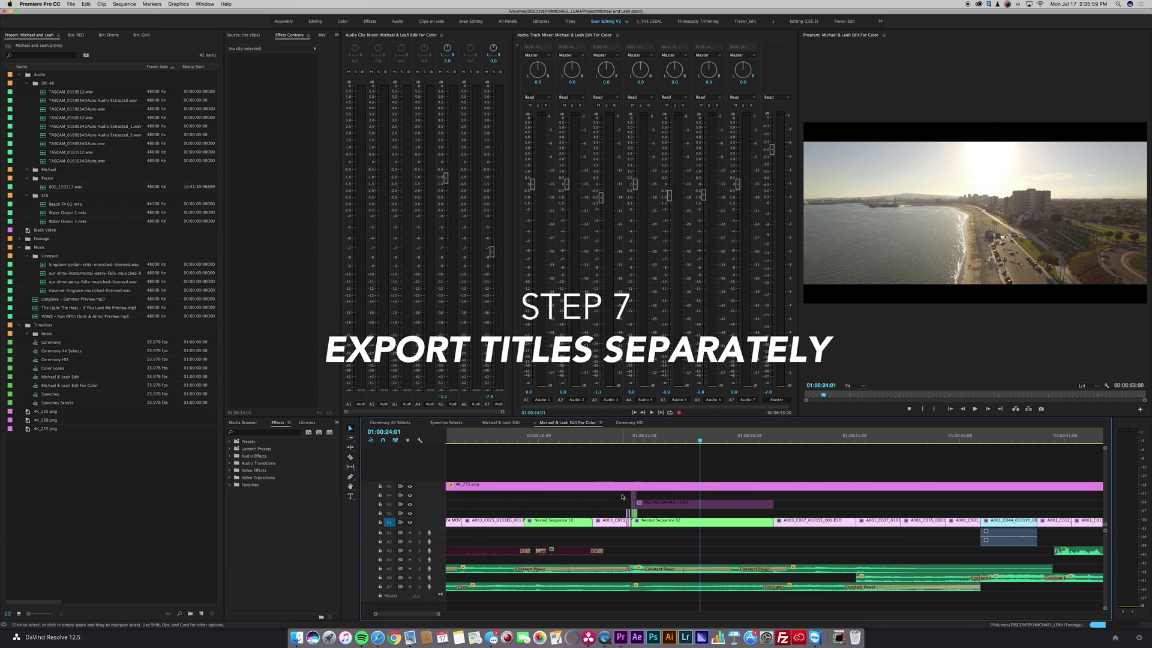
Re-enable the wedding title clip on V3
{"action": "left_click_drag", "start_coordinate": [624, 493], "coordinate": [663, 506]}
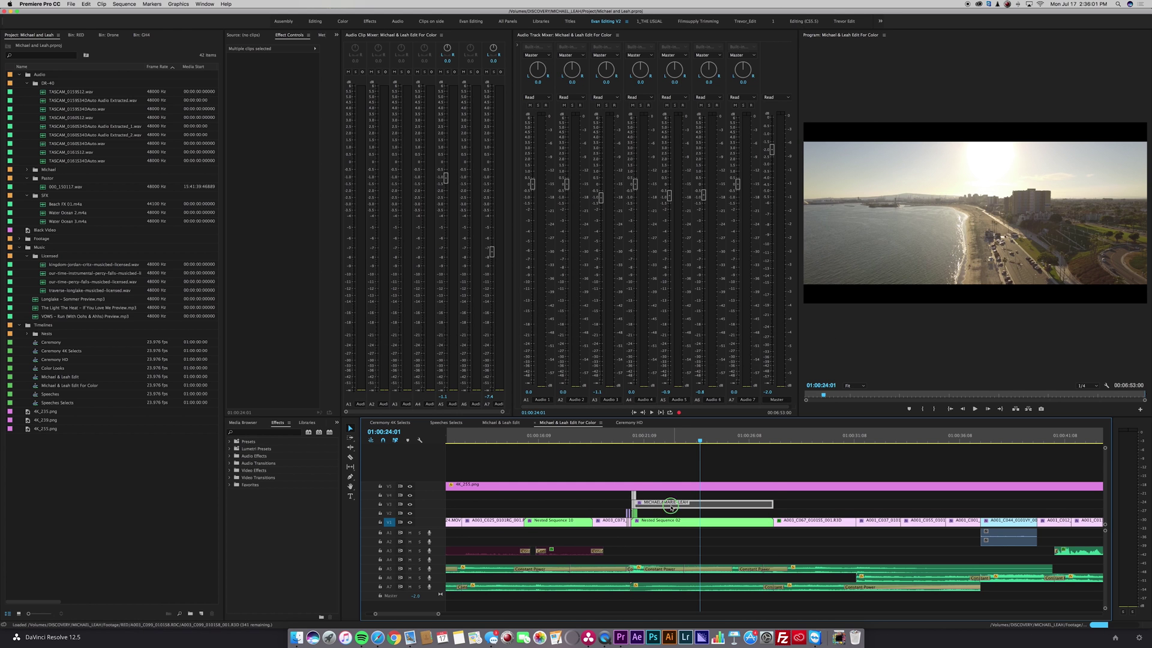
{"action": "right_click", "coordinate": [673, 500]}
{"action": "left_click", "coordinate": [689, 437]}
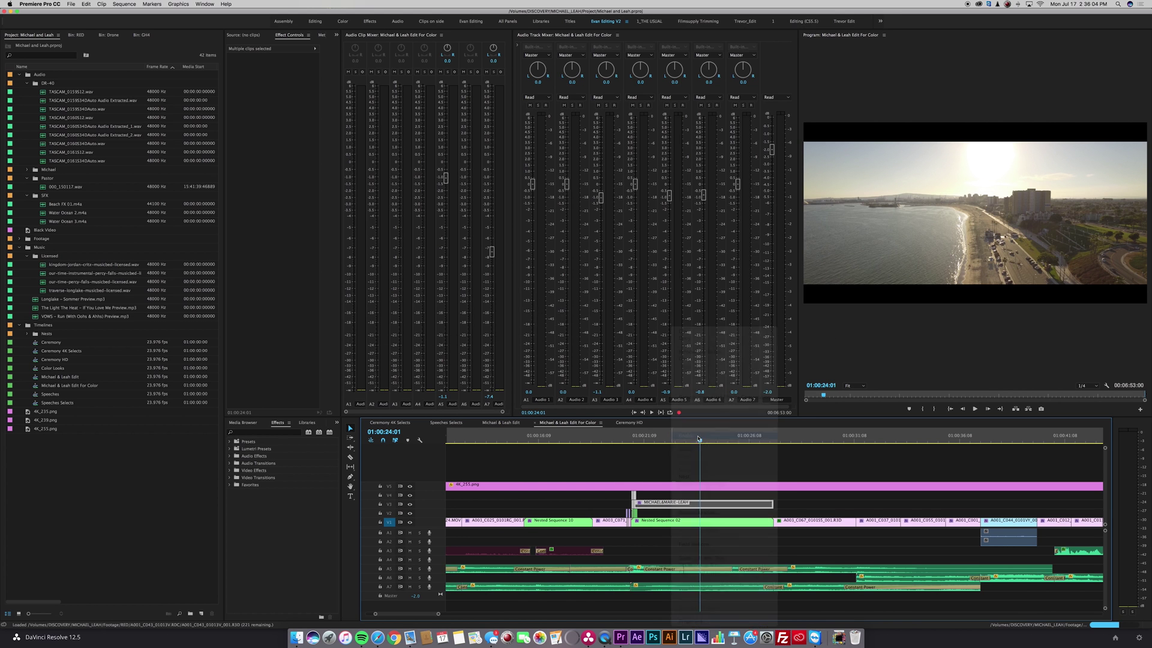
Disable the Nested Sequence 02 footage on V1 and move the playhead to its end
{"action": "left_click", "coordinate": [651, 519]}
{"action": "key", "text": "shift+e"}
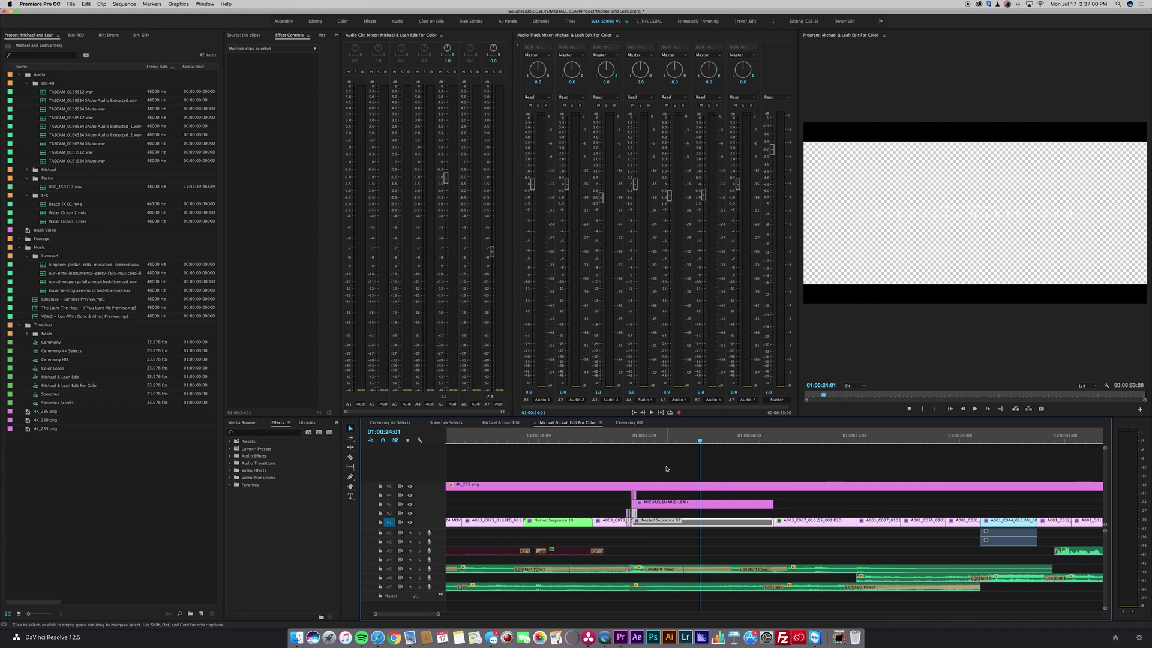
{"action": "left_click", "coordinate": [763, 443]}
{"action": "left_click_drag", "start_coordinate": [763, 444], "coordinate": [698, 441]}
{"action": "left_click", "coordinate": [71, 4]}
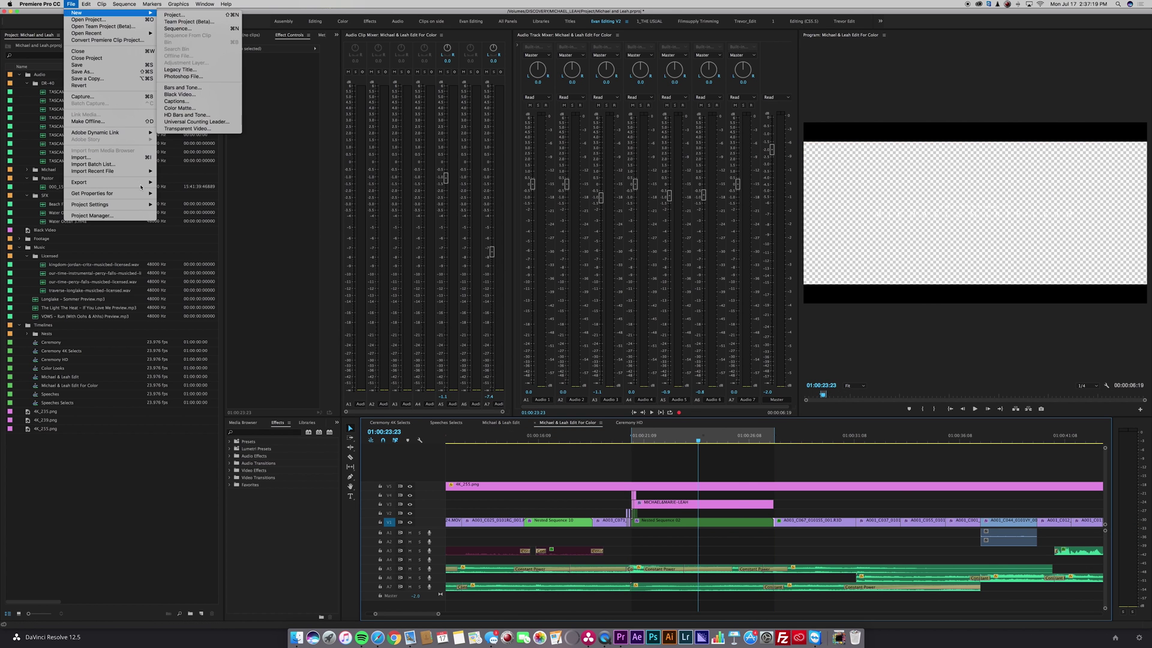
Export titles as QuickTime Custom preset, Apple ProRes 4444, 4096x2160 source size, 16-bpc + alpha
{"action": "mouse_move", "coordinate": [120, 182]}
{"action": "left_click", "coordinate": [180, 182]}
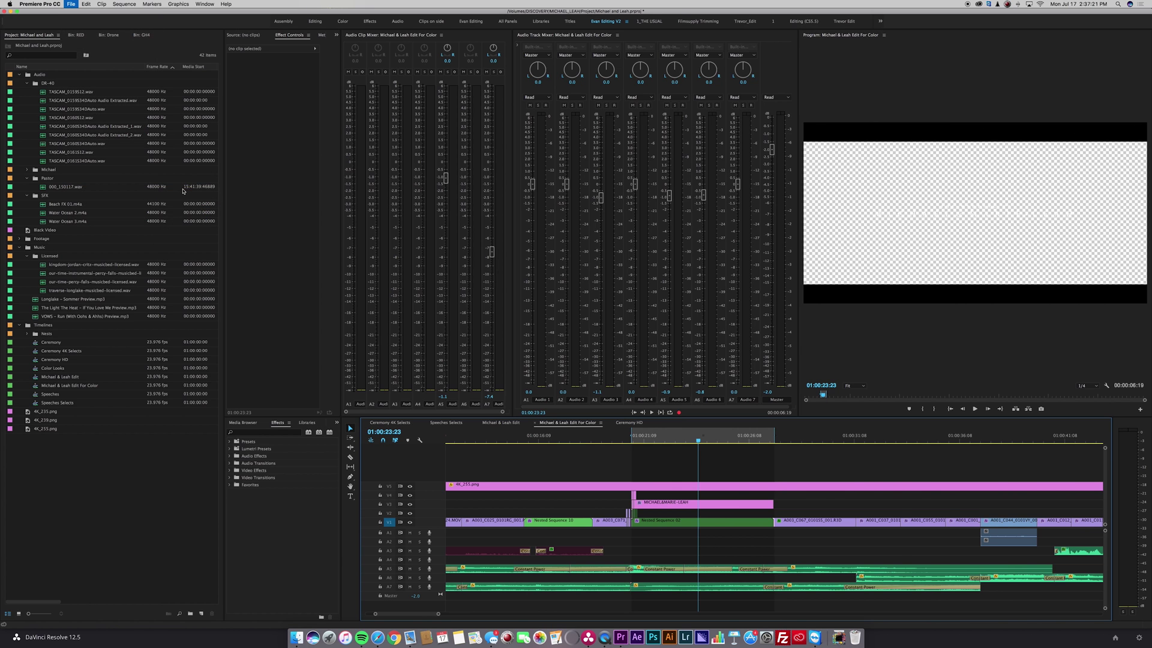
{"action": "left_click", "coordinate": [815, 83]}
{"action": "left_click", "coordinate": [798, 217]}
{"action": "left_click", "coordinate": [816, 94]}
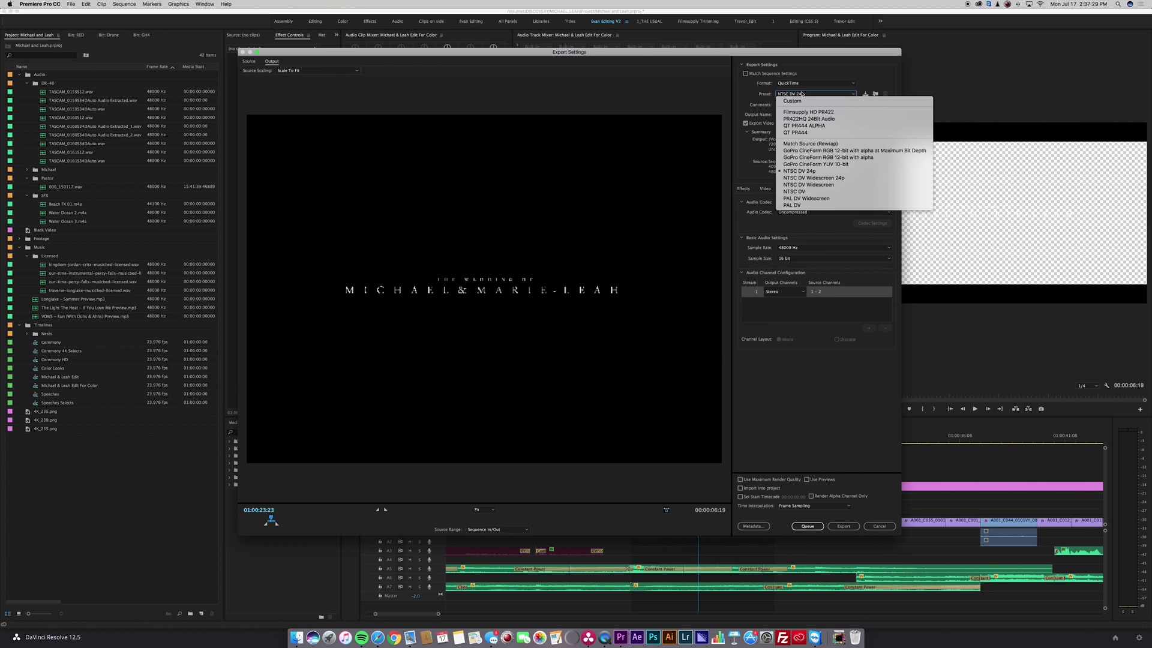
{"action": "left_click", "coordinate": [802, 102]}
{"action": "left_click", "coordinate": [765, 189]}
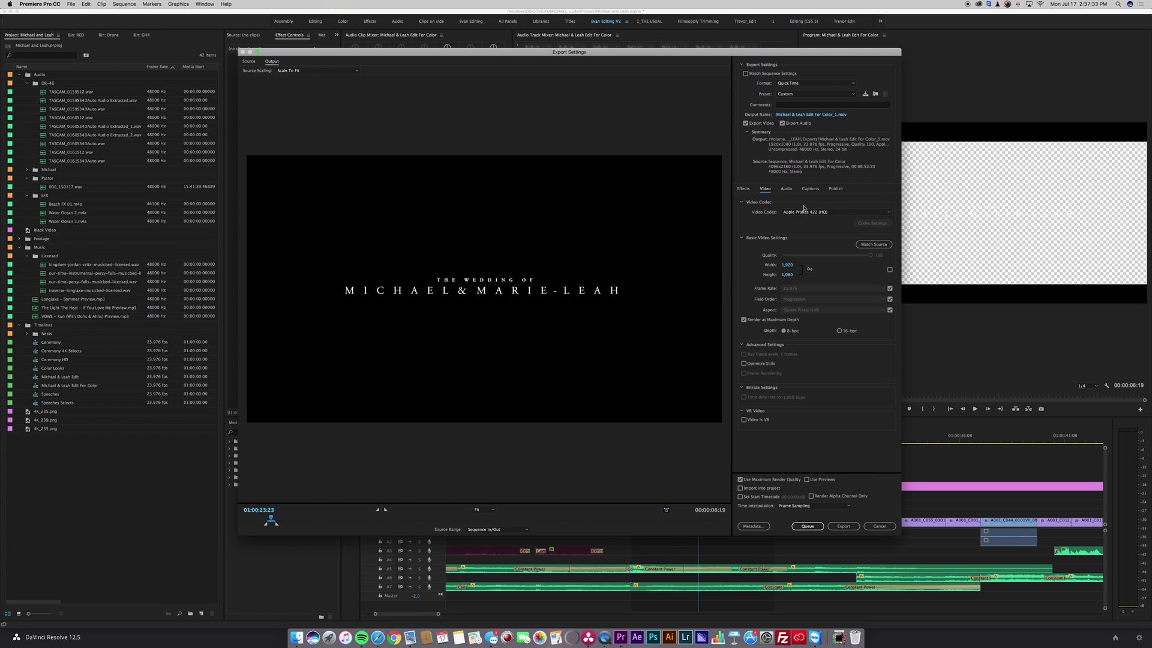
{"action": "left_click", "coordinate": [808, 212]}
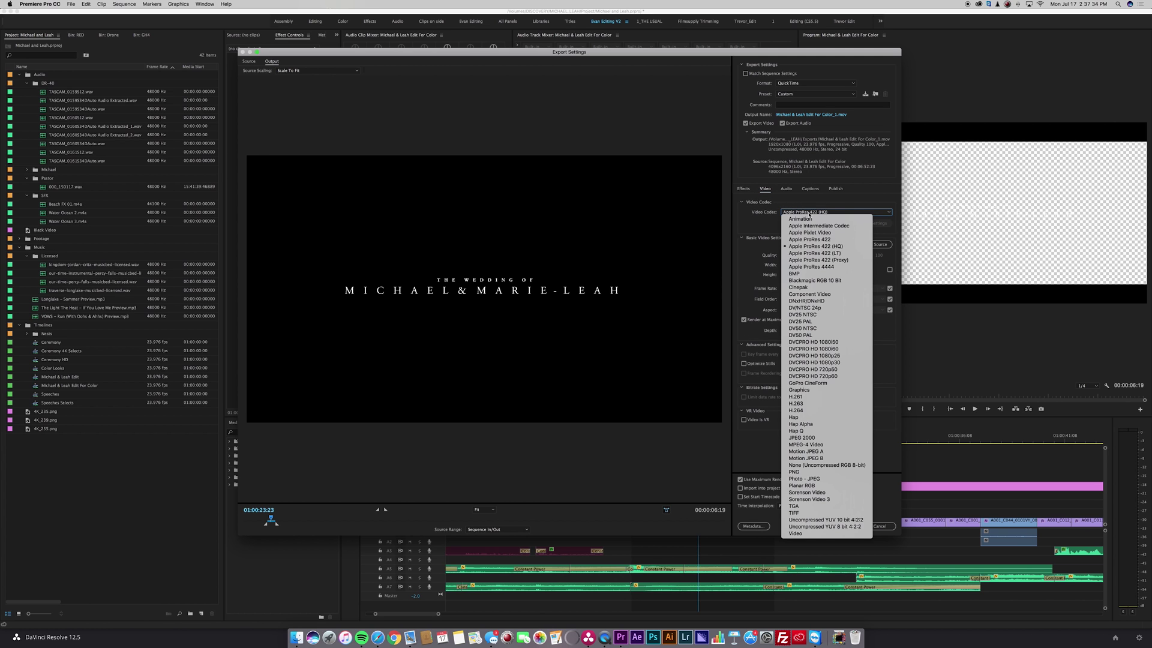
{"action": "left_click", "coordinate": [821, 267]}
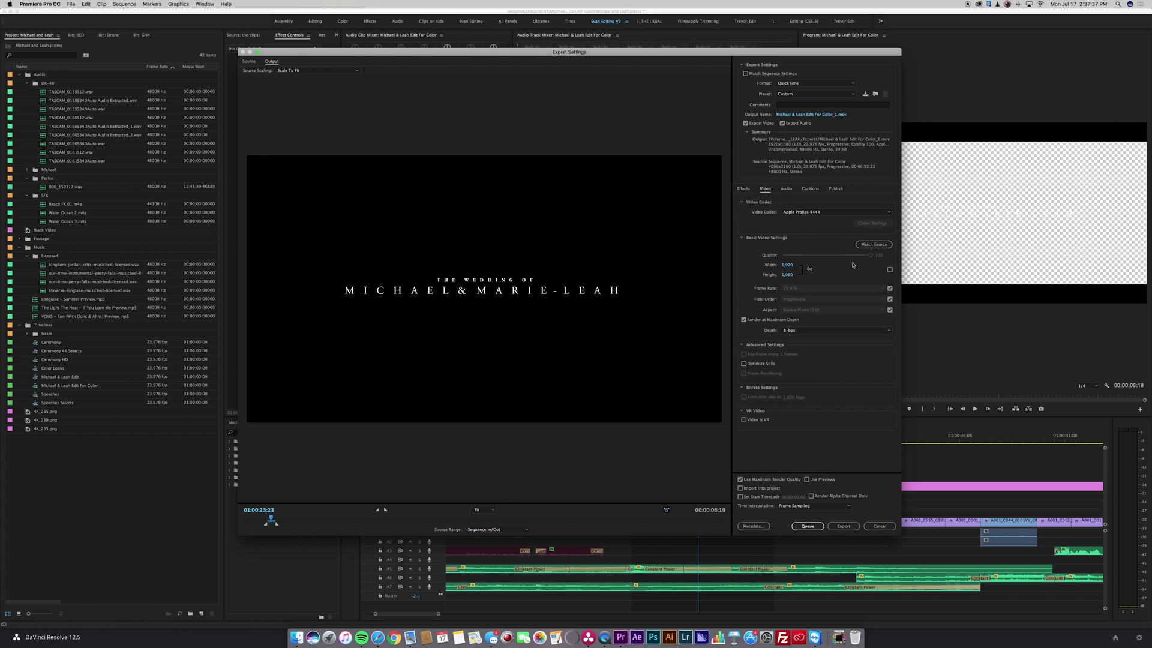
{"action": "left_click", "coordinate": [876, 245]}
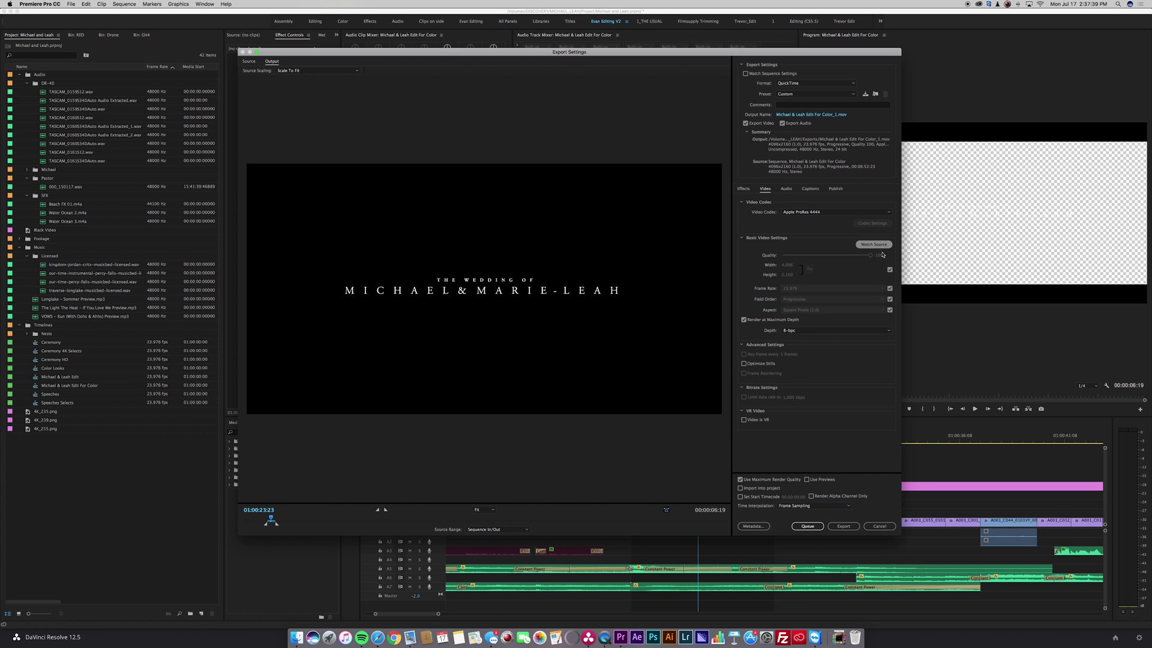
{"action": "left_click", "coordinate": [814, 330]}
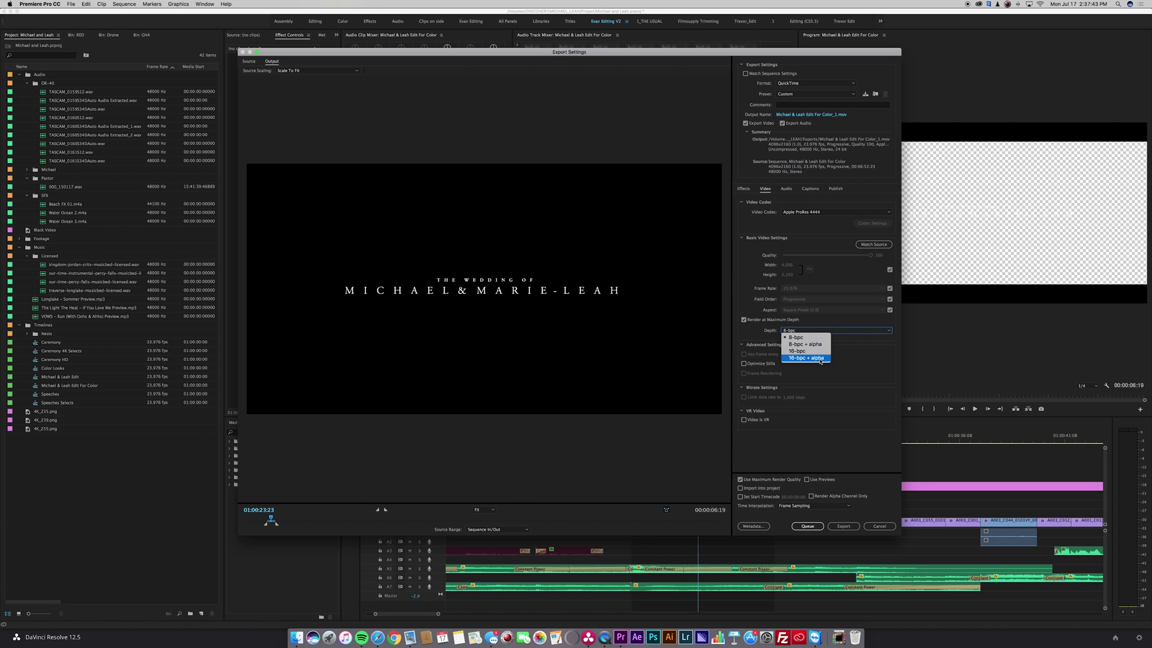
{"action": "left_click", "coordinate": [820, 358]}
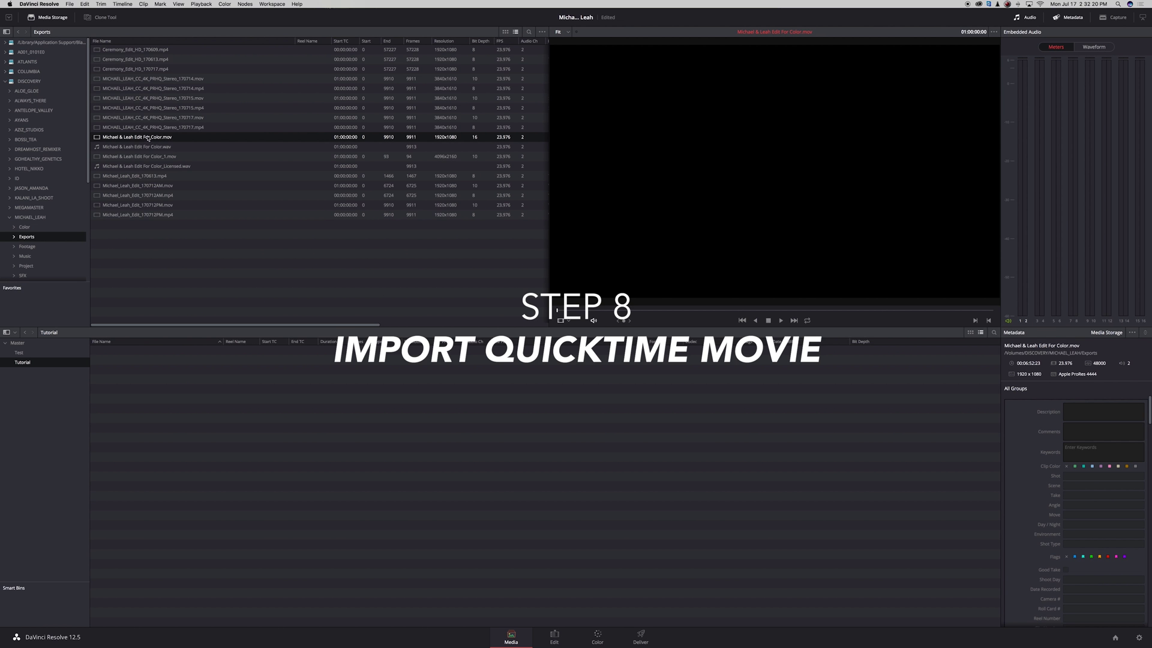
Drag Michael & Leah Edit For Color.mov from Exports into the Tutorial bin
{"action": "left_click_drag", "start_coordinate": [148, 138], "coordinate": [155, 437]}
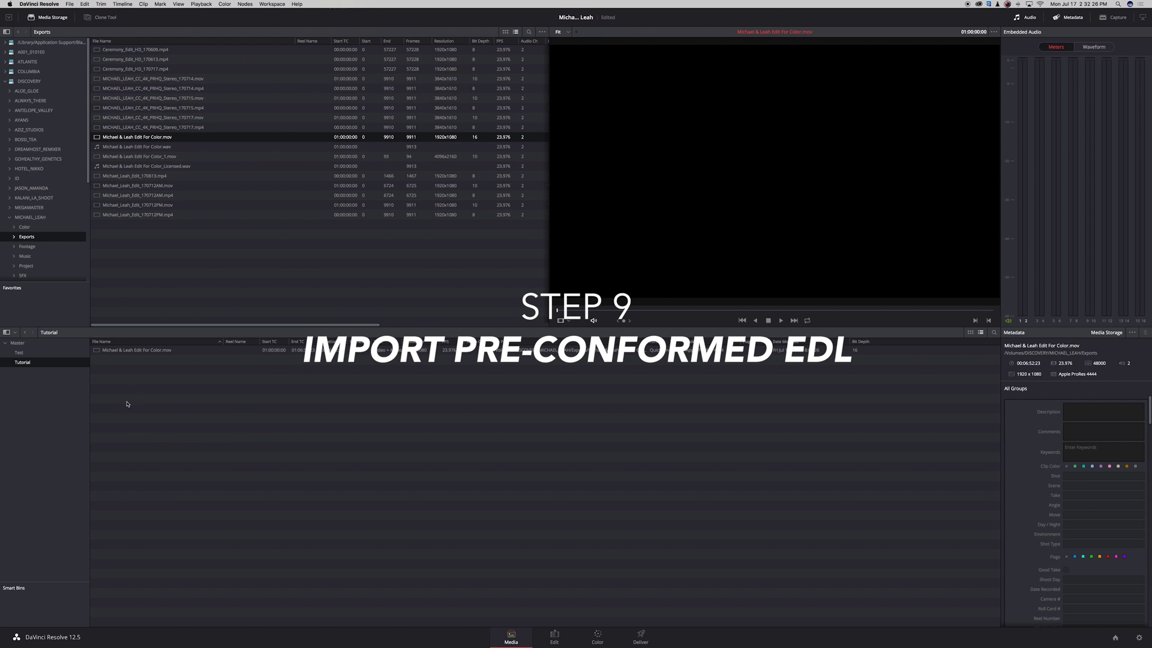
Import the Michael & Leah pre-conformed EDL as timeline 'Michael & Leah Edit' using Tutorial bin media
{"action": "left_click", "coordinate": [125, 350]}
{"action": "right_click", "coordinate": [125, 351]}
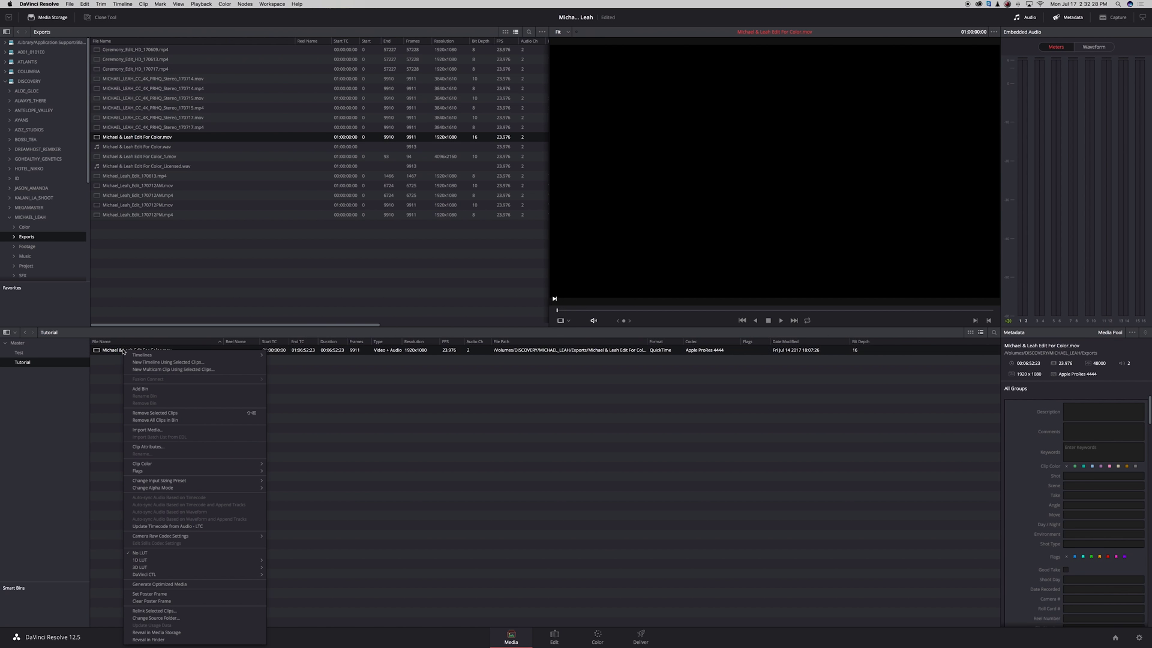
{"action": "mouse_move", "coordinate": [240, 357]}
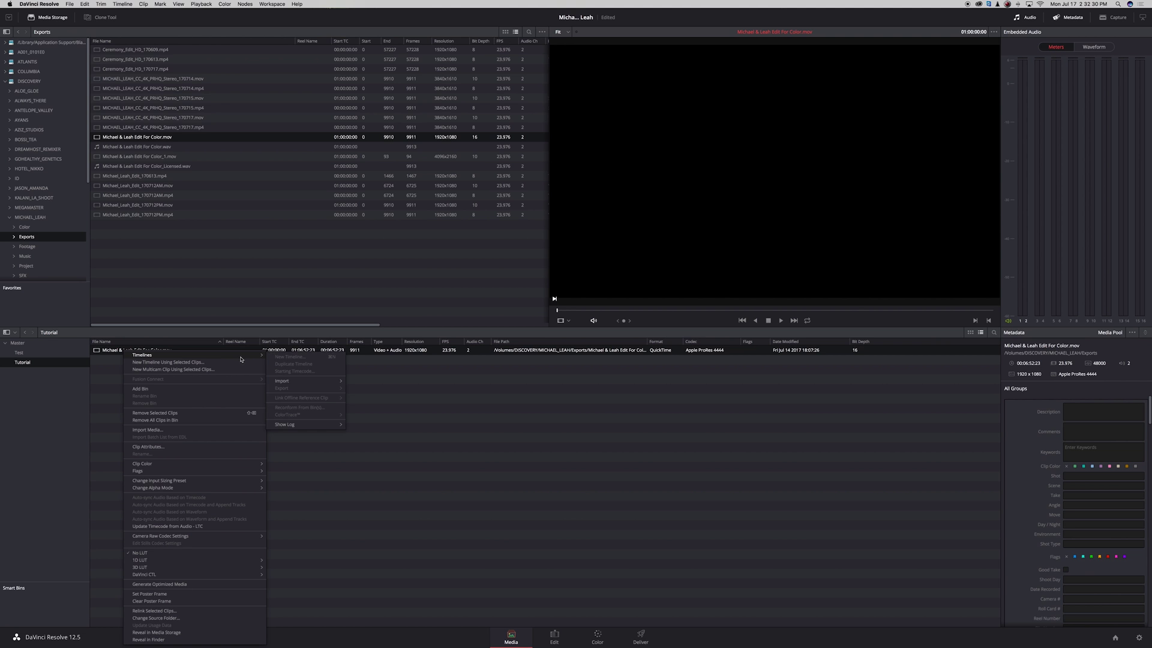
{"action": "mouse_move", "coordinate": [305, 384]}
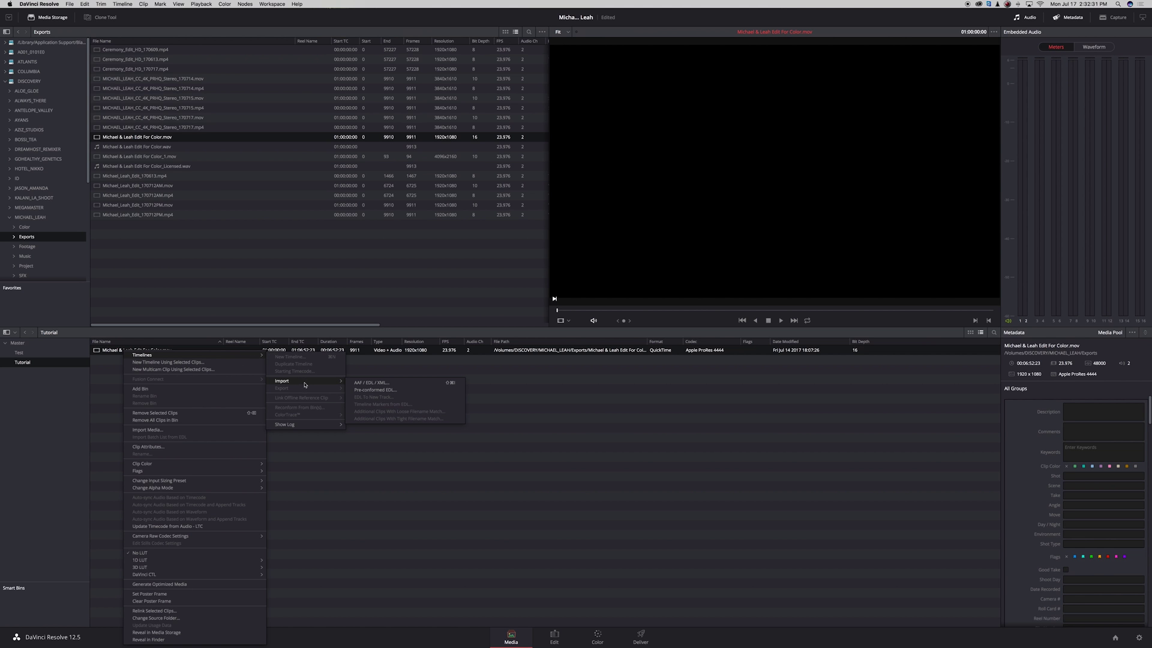
{"action": "left_click", "coordinate": [385, 391]}
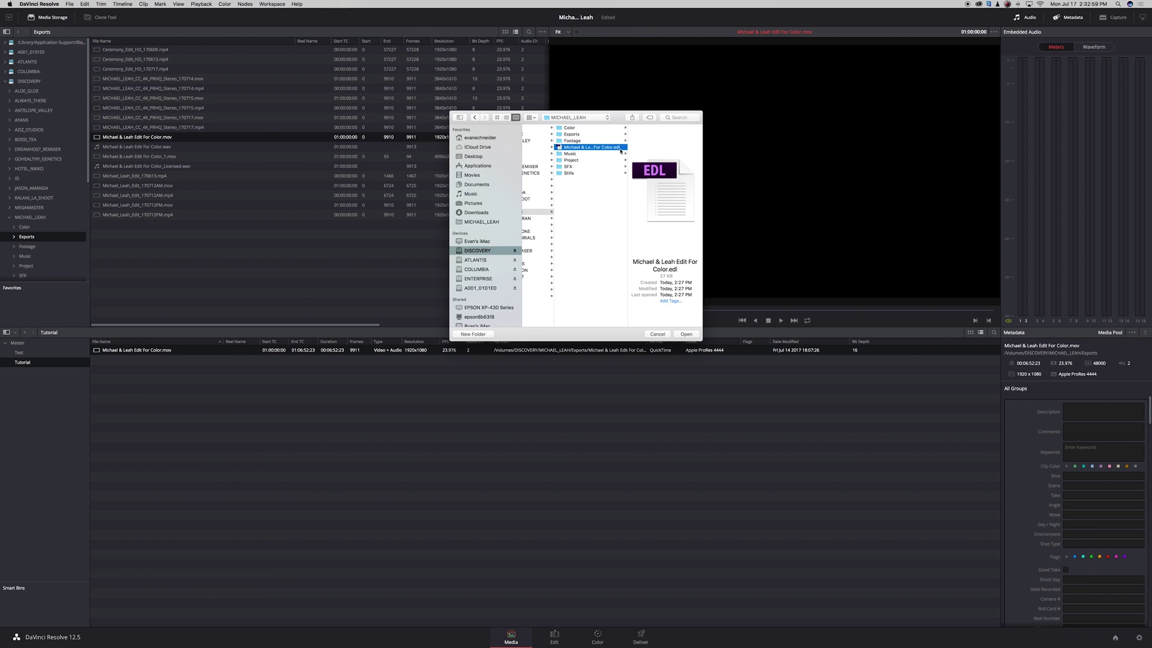
{"action": "left_click", "coordinate": [684, 333]}
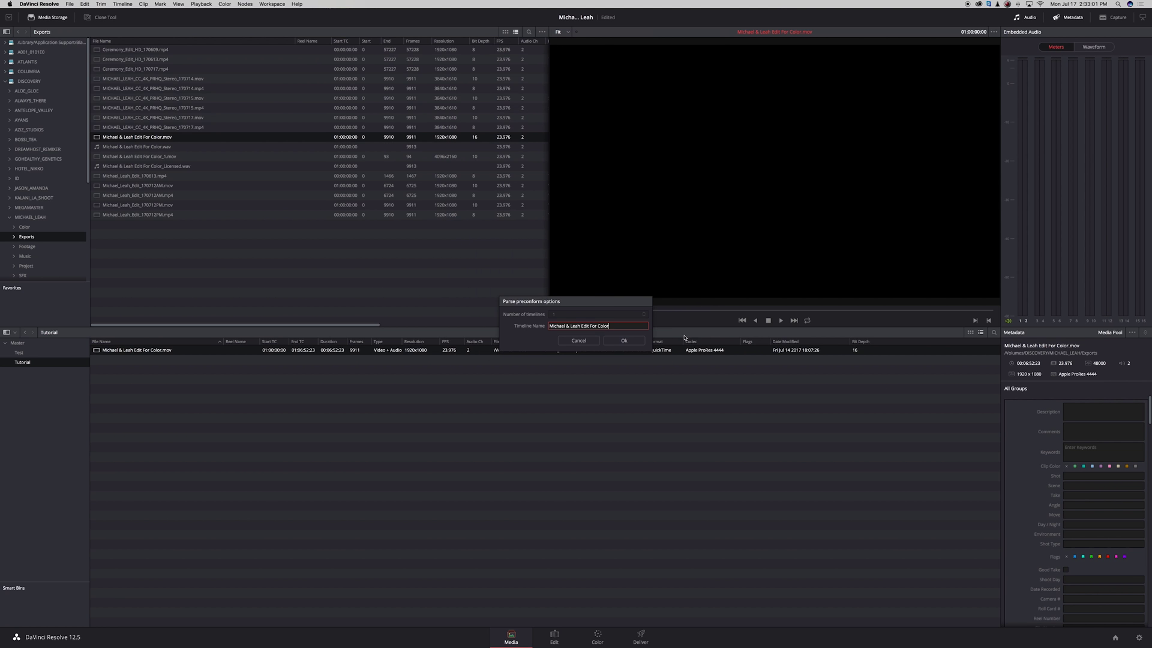
{"action": "key", "text": "BackSpace"}
{"action": "key", "text": "BackSpace"}
{"action": "key", "text": "BackSpace"}
{"action": "key", "text": "BackSpace"}
{"action": "key", "text": "BackSpace"}
{"action": "key", "text": "BackSpace"}
{"action": "key", "text": "BackSpace"}
{"action": "key", "text": "BackSpace"}
{"action": "key", "text": "BackSpace"}
{"action": "key", "text": "BackSpace"}
{"action": "left_click", "coordinate": [621, 341]}
{"action": "left_click", "coordinate": [542, 273]}
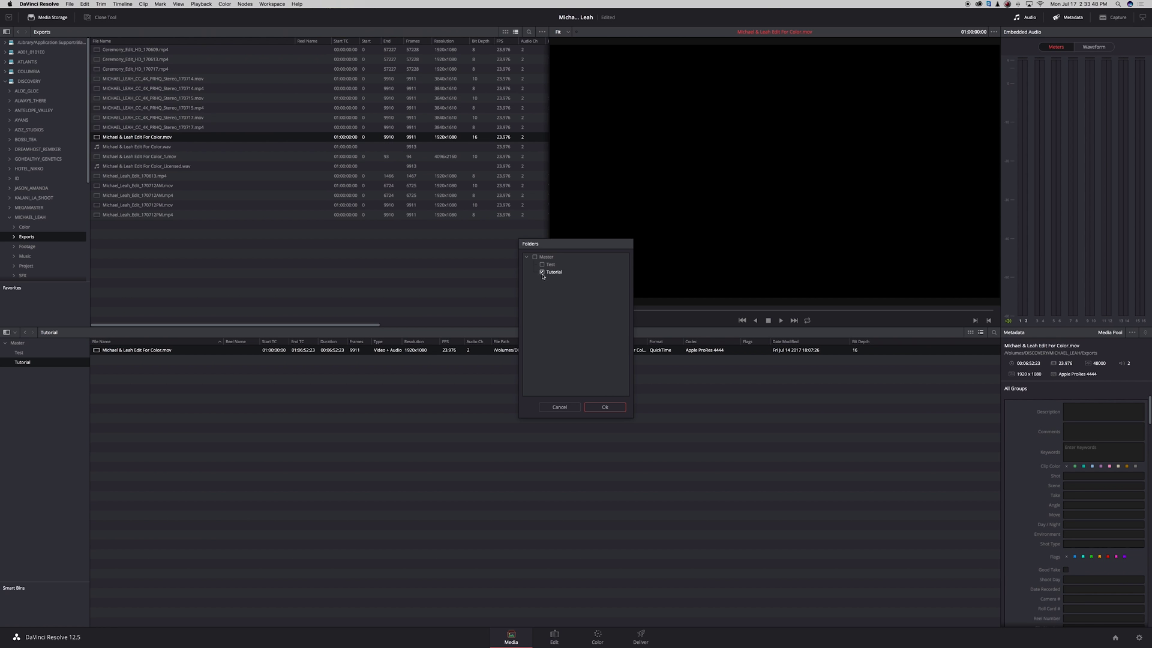
{"action": "left_click", "coordinate": [605, 407]}
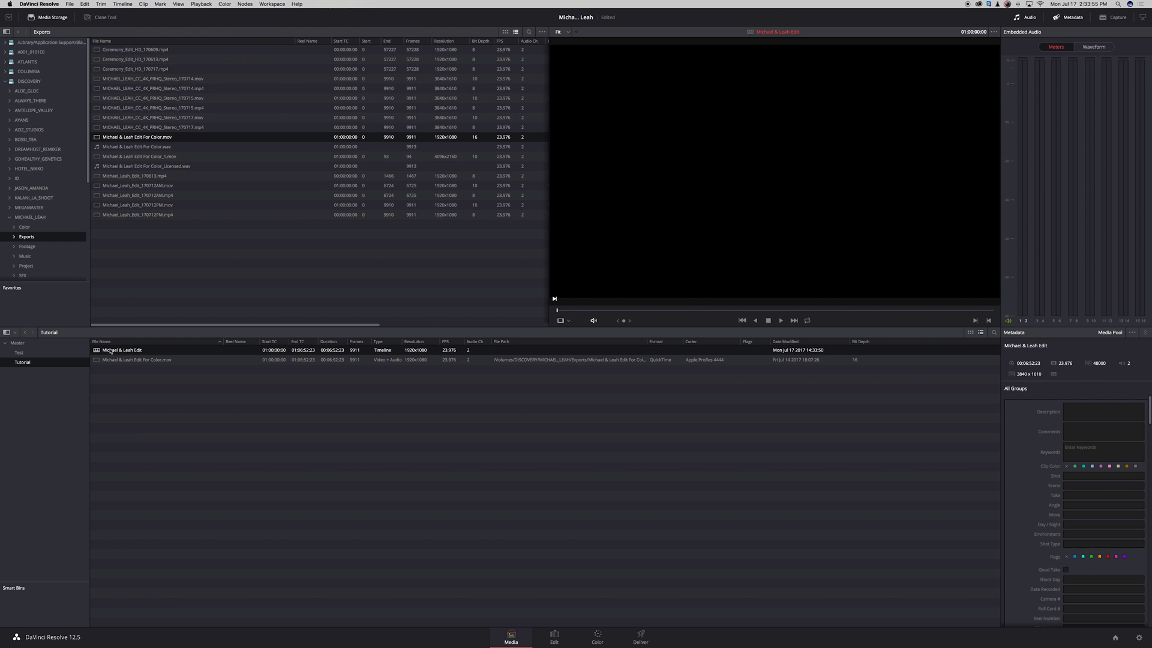
{"action": "double_click", "coordinate": [97, 351]}
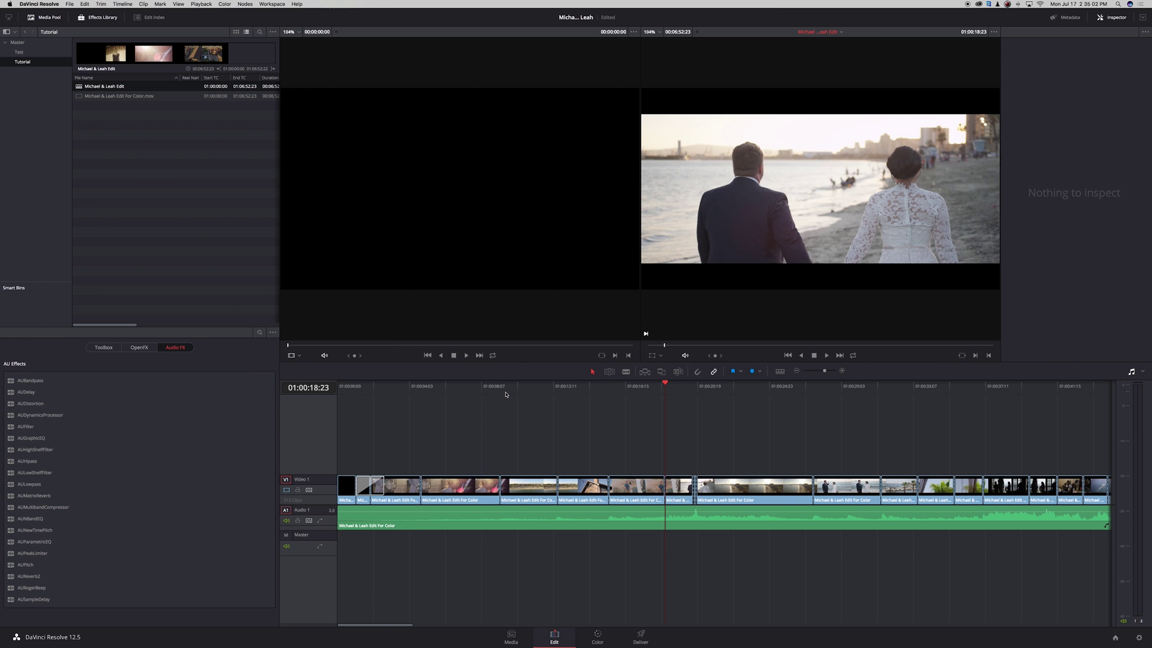
Mute the computer's audio while the Michael & Leah Edit timeline is open
{"action": "key", "text": "XF86AudioMute"}
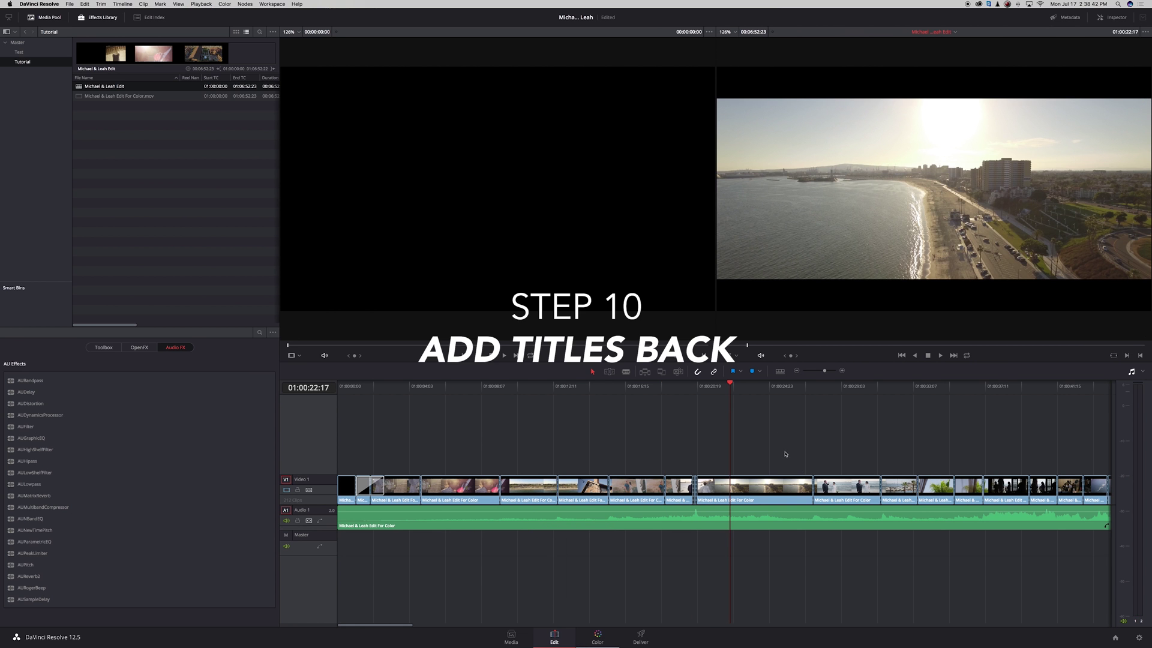
Add Michael & Leah Edit For Color_Titles.mov from the Color folder to Tutorial with Straight alpha
{"action": "left_click", "coordinate": [511, 637]}
{"action": "left_click", "coordinate": [24, 227]}
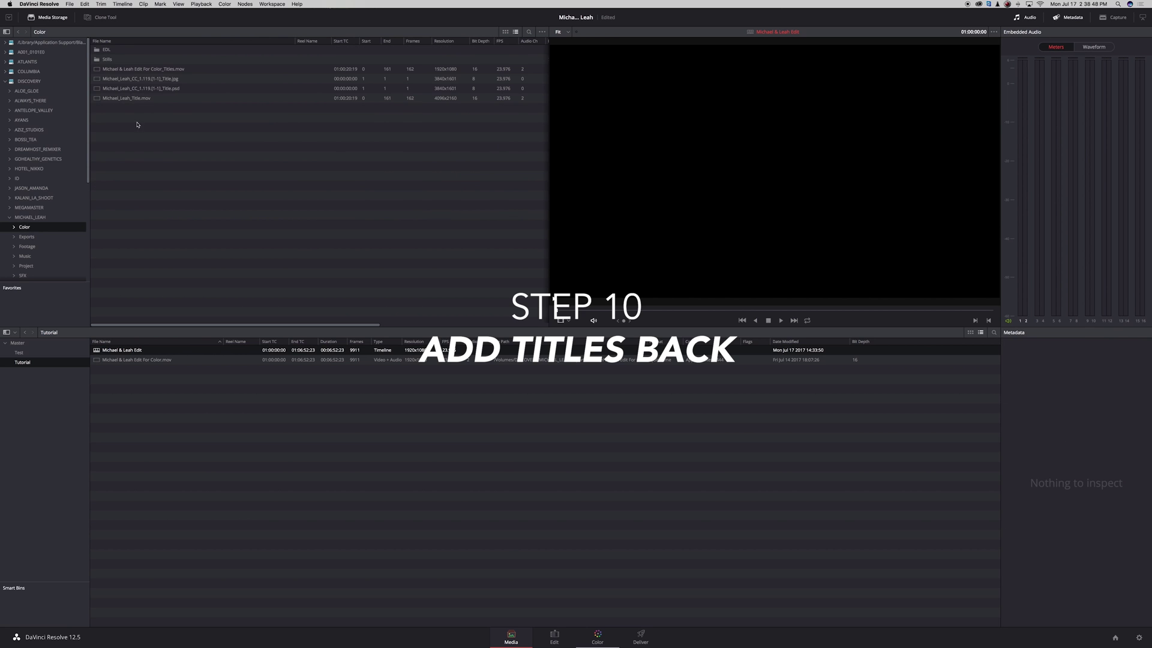
{"action": "left_click_drag", "start_coordinate": [142, 69], "coordinate": [160, 394]}
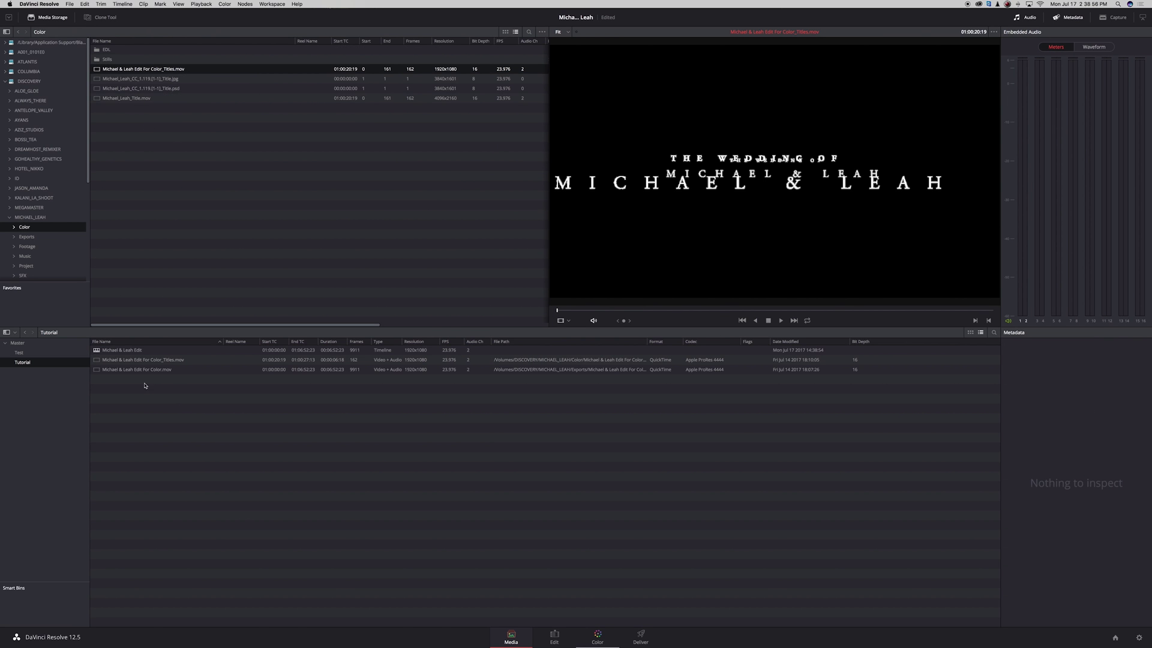
{"action": "left_click", "coordinate": [150, 360]}
{"action": "right_click", "coordinate": [151, 361]}
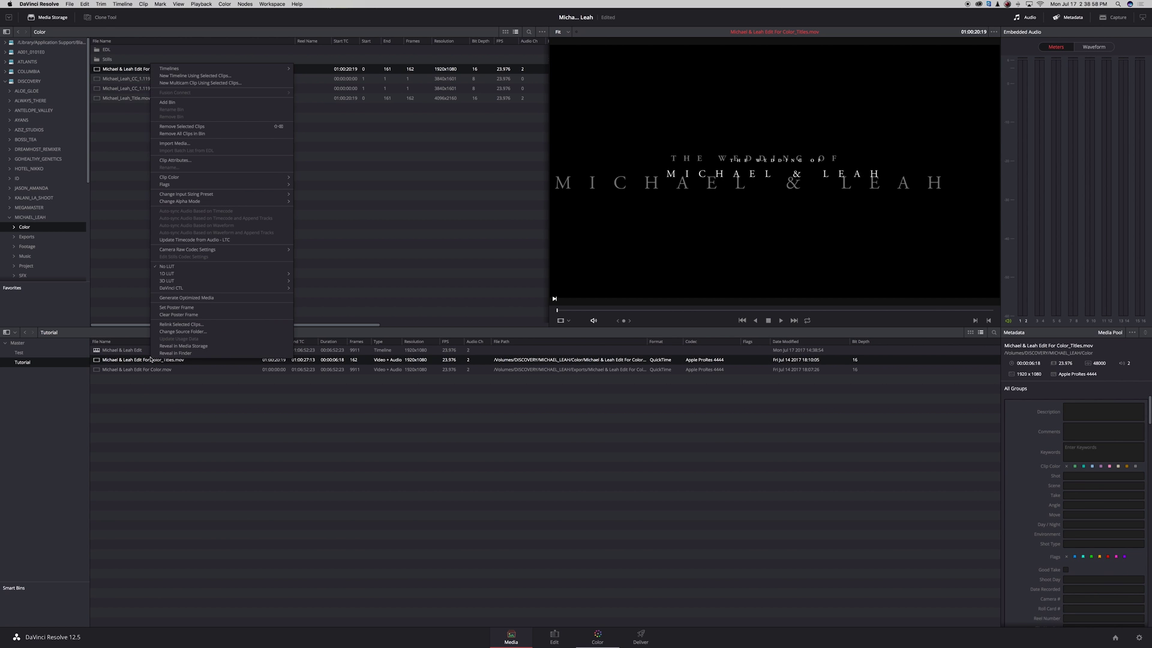
{"action": "mouse_move", "coordinate": [266, 202]}
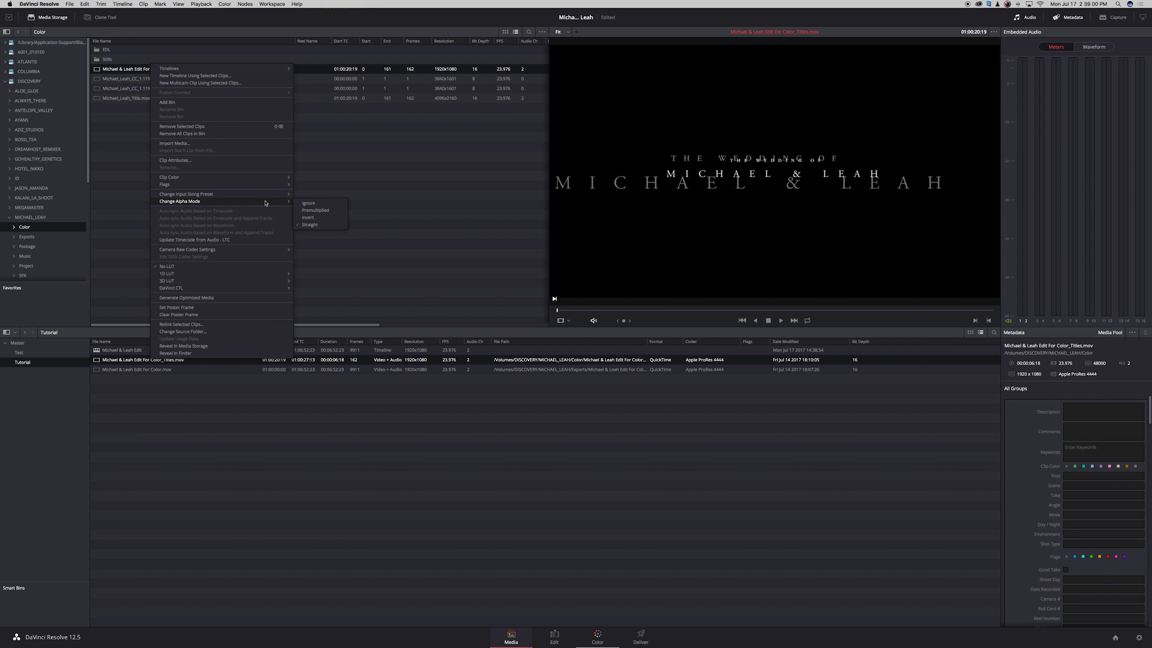
{"action": "left_click", "coordinate": [312, 225]}
{"action": "left_click", "coordinate": [554, 637]}
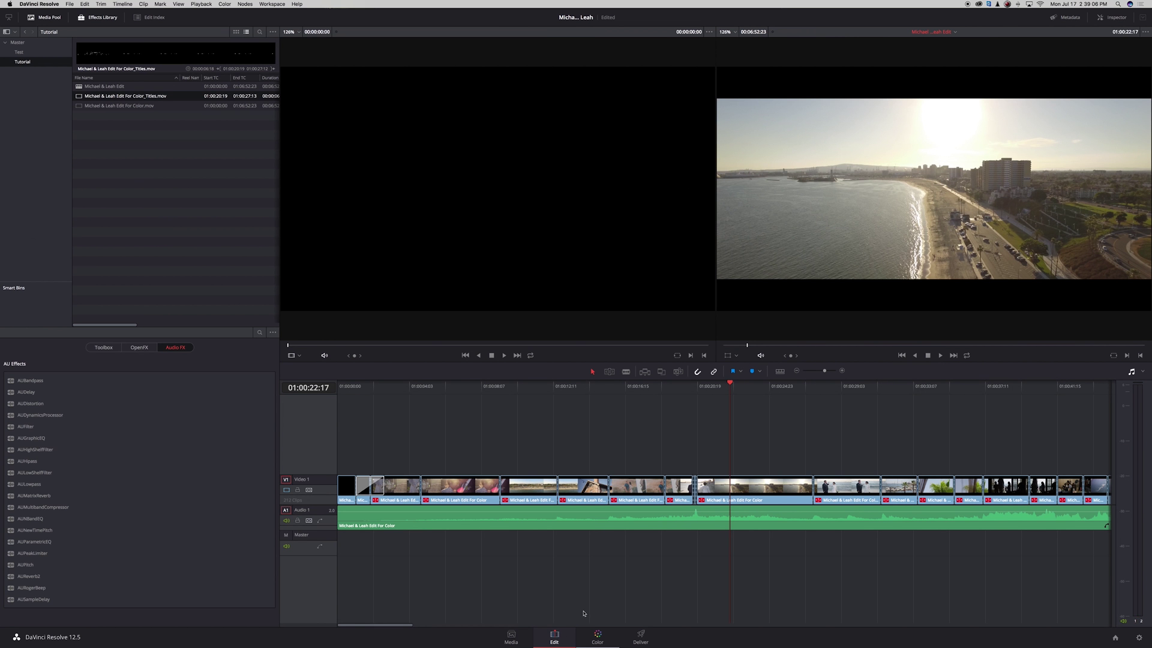
Place the Titles clip on Video 2 above the aerial beach shot and delete its Audio 2 part
{"action": "left_click_drag", "start_coordinate": [117, 96], "coordinate": [701, 466]}
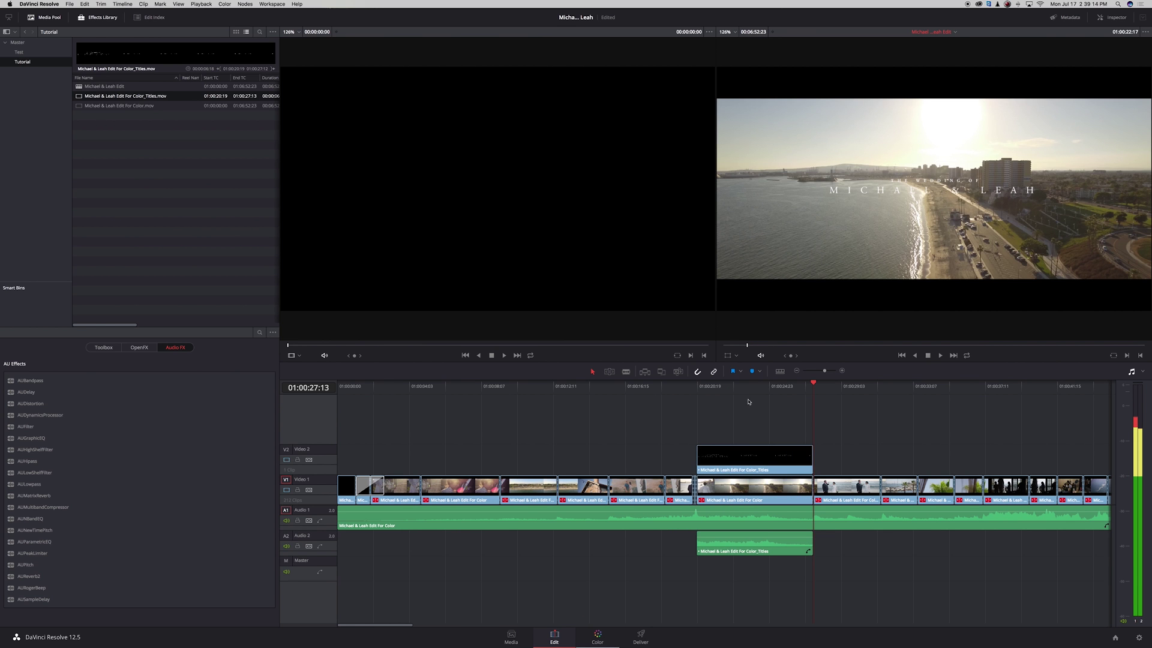
{"action": "left_click", "coordinate": [745, 548]}
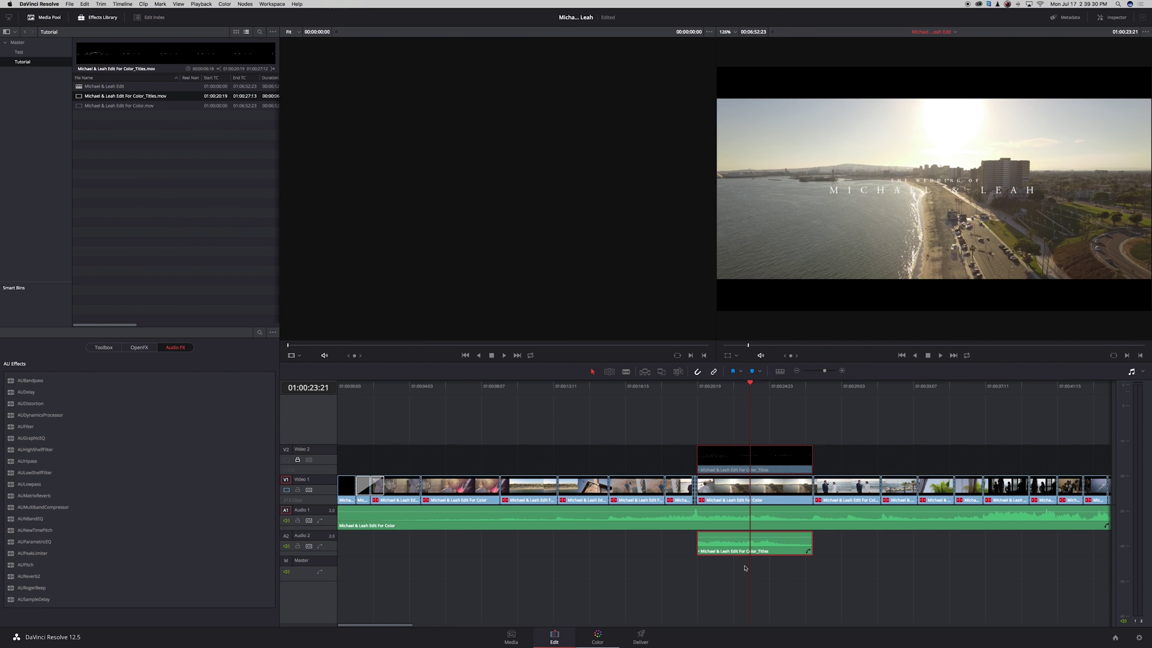
{"action": "key", "text": "Delete"}
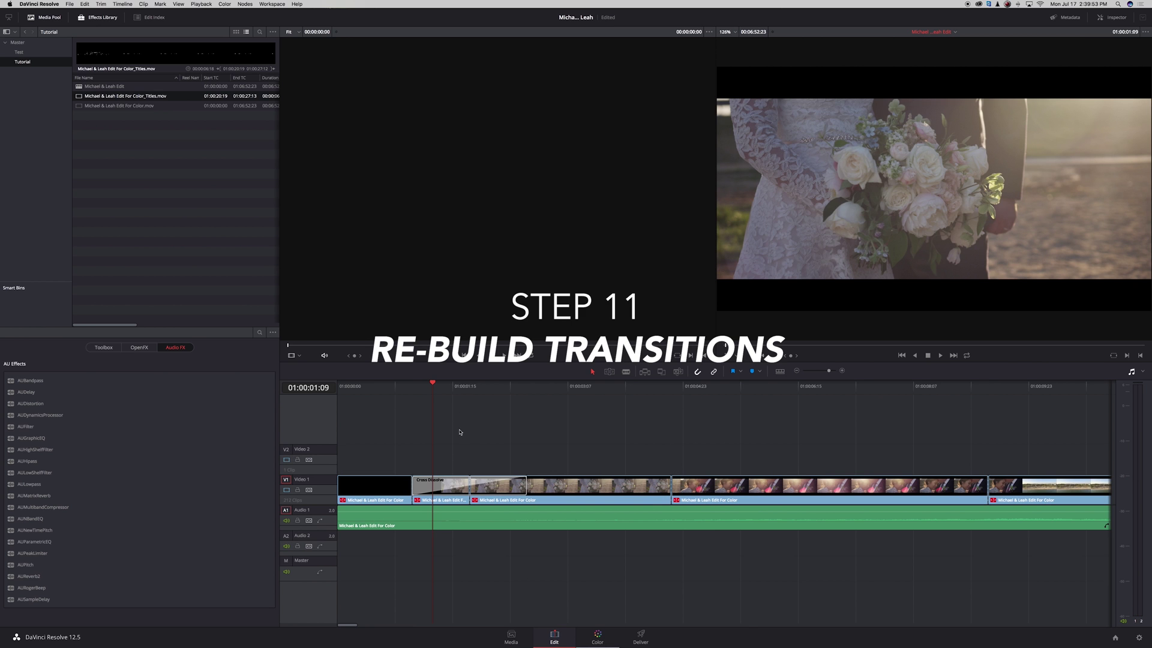
Delete the baked-in dissolve clip on V1 and extend the next clip back 20 frames under its Cross Dissolve
{"action": "left_click", "coordinate": [449, 502]}
{"action": "key", "text": "Delete"}
{"action": "left_click", "coordinate": [531, 387]}
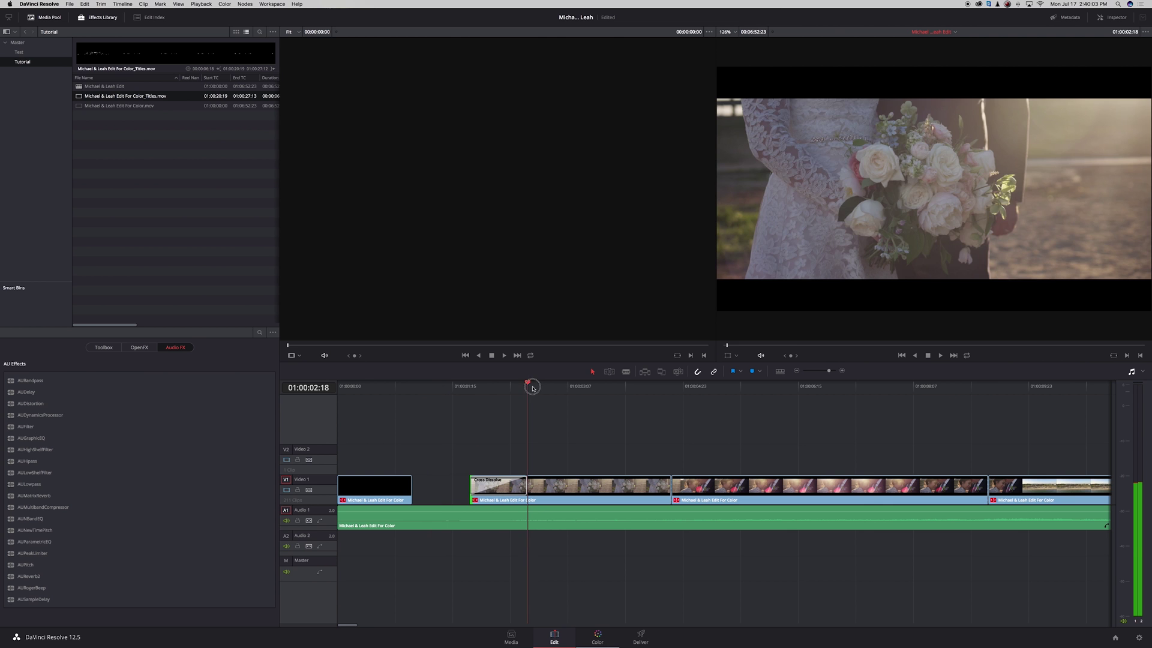
{"action": "left_click_drag", "start_coordinate": [472, 489], "coordinate": [523, 491]}
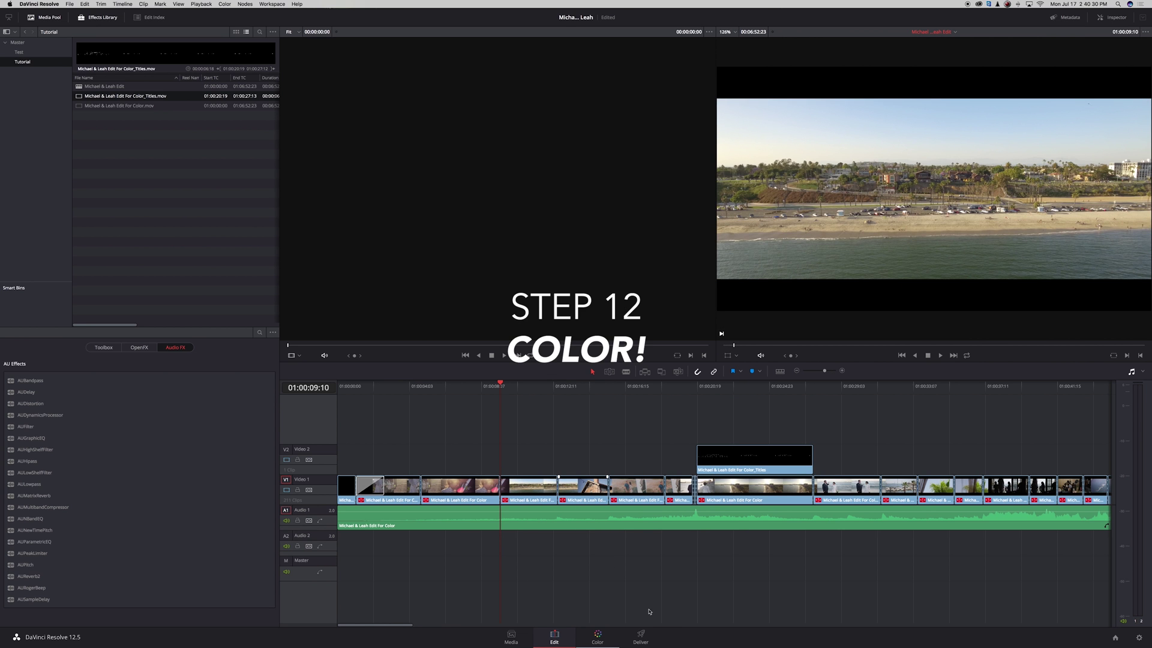
On the Color page, step through clips 15 (marina shot) to 18 (silhouetted window shot)
{"action": "left_click", "coordinate": [597, 636]}
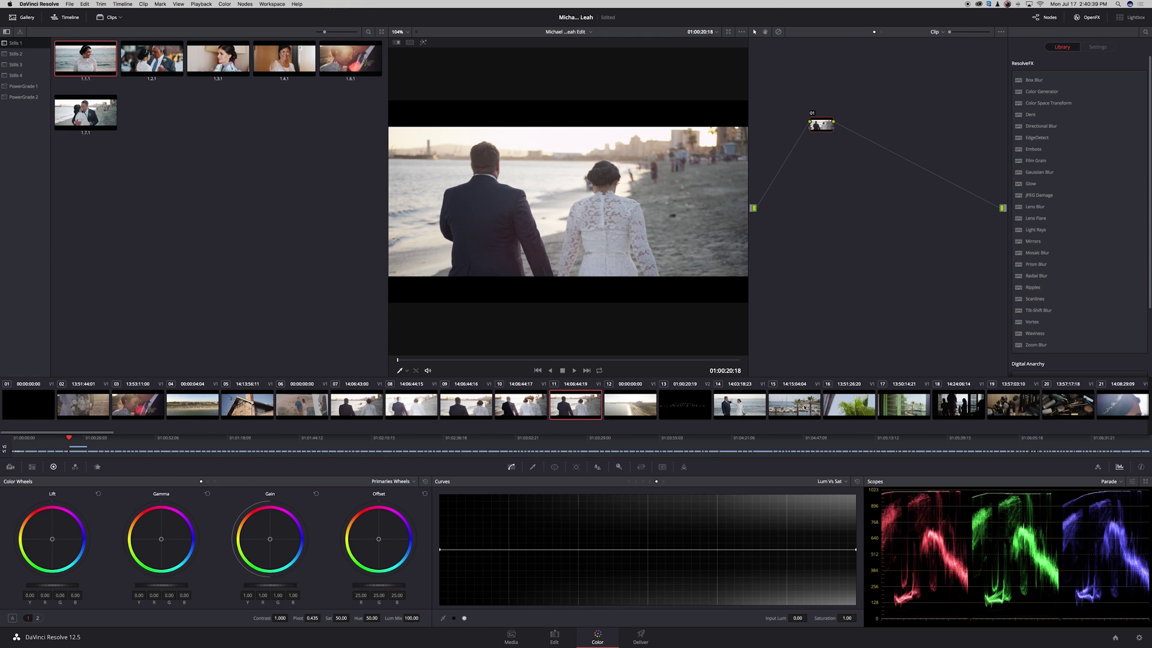
{"action": "left_click", "coordinate": [804, 408]}
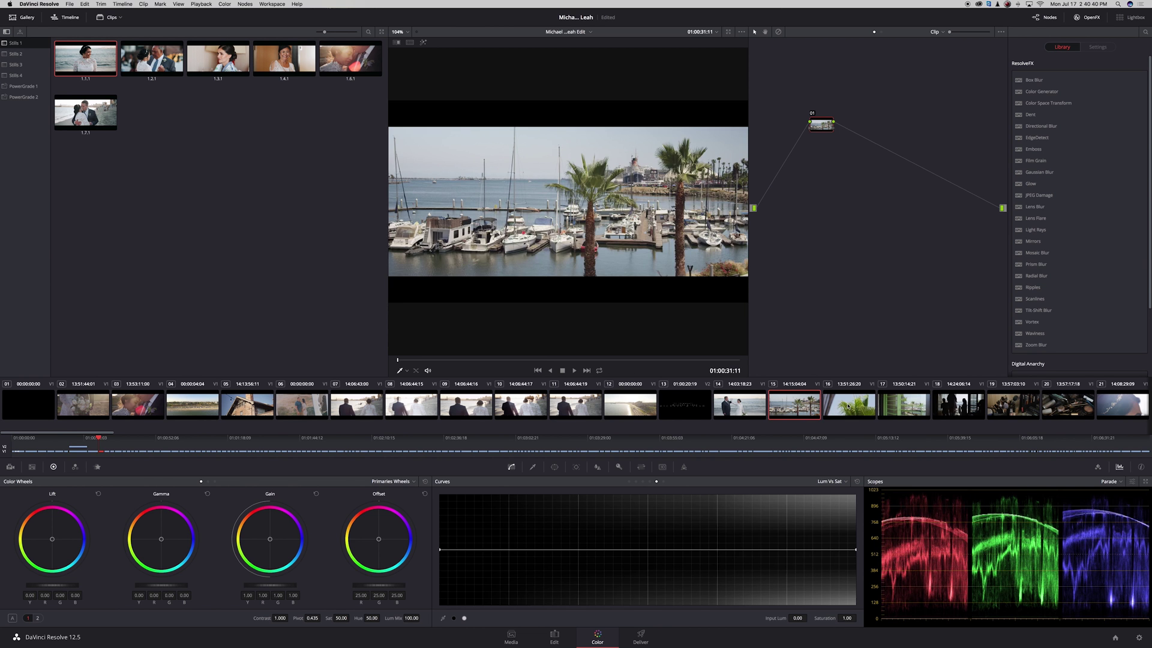
{"action": "left_click", "coordinate": [847, 406]}
{"action": "left_click", "coordinate": [903, 406]}
{"action": "left_click", "coordinate": [963, 413]}
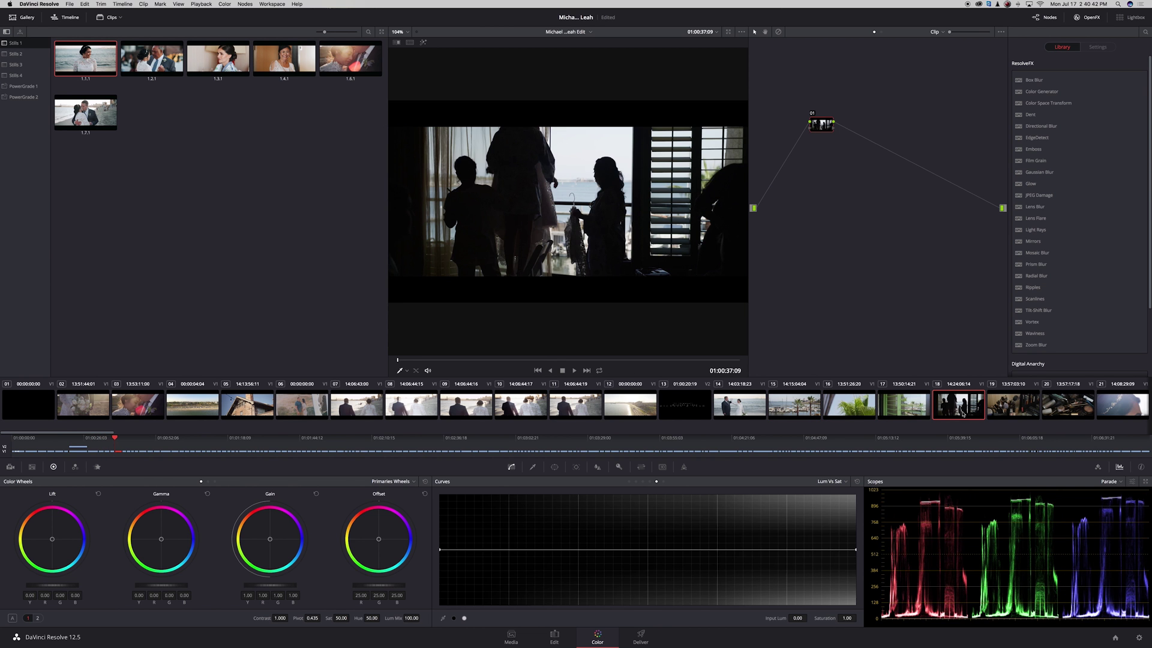